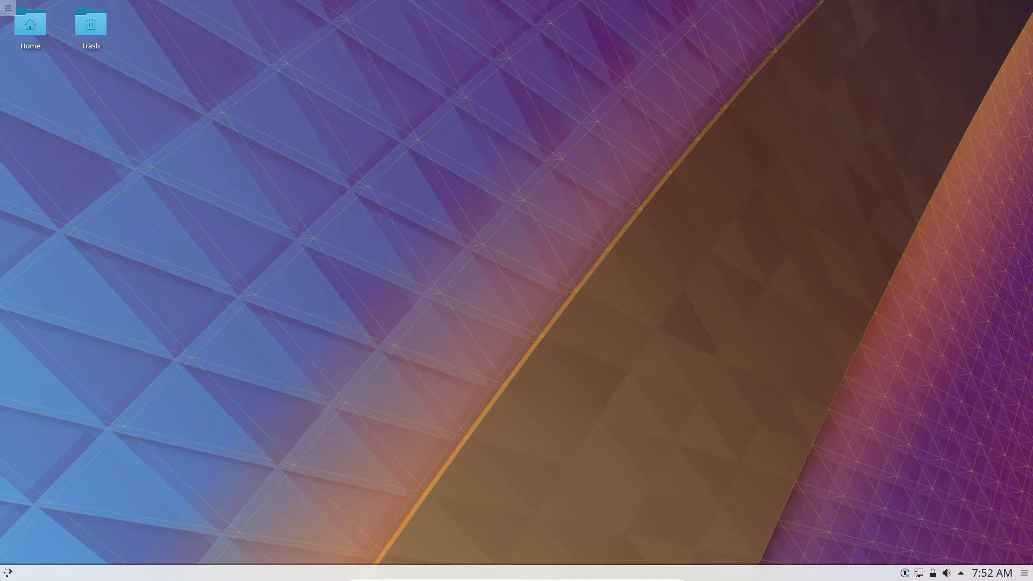
Search 'look and f' in the Application Launcher and open the Look And Feel settings.
click(9, 573)
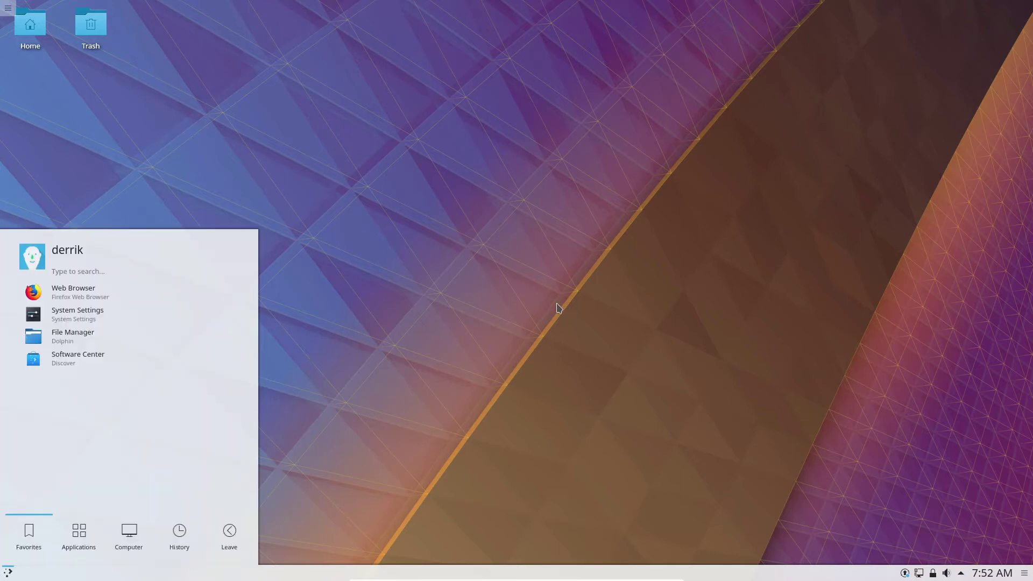
text(look and f)
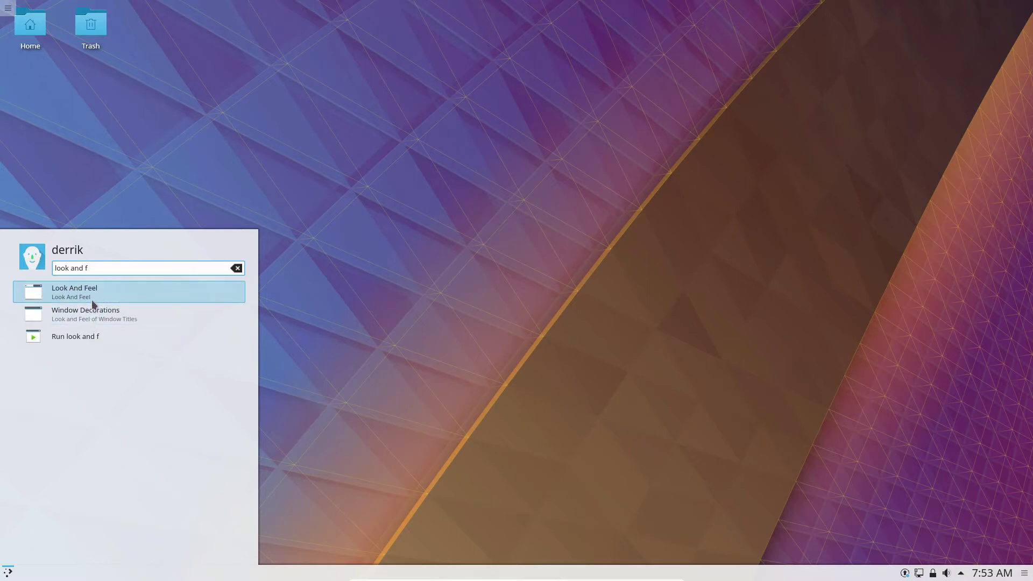
click(127, 295)
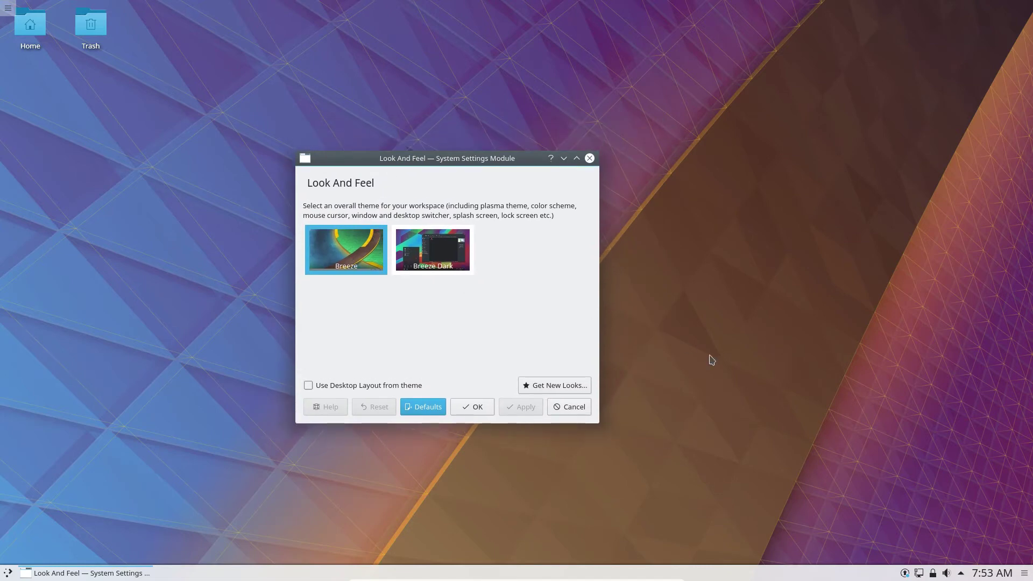
Search the add-on installer for 'United' and install the United look-and-feel theme.
click(536, 387)
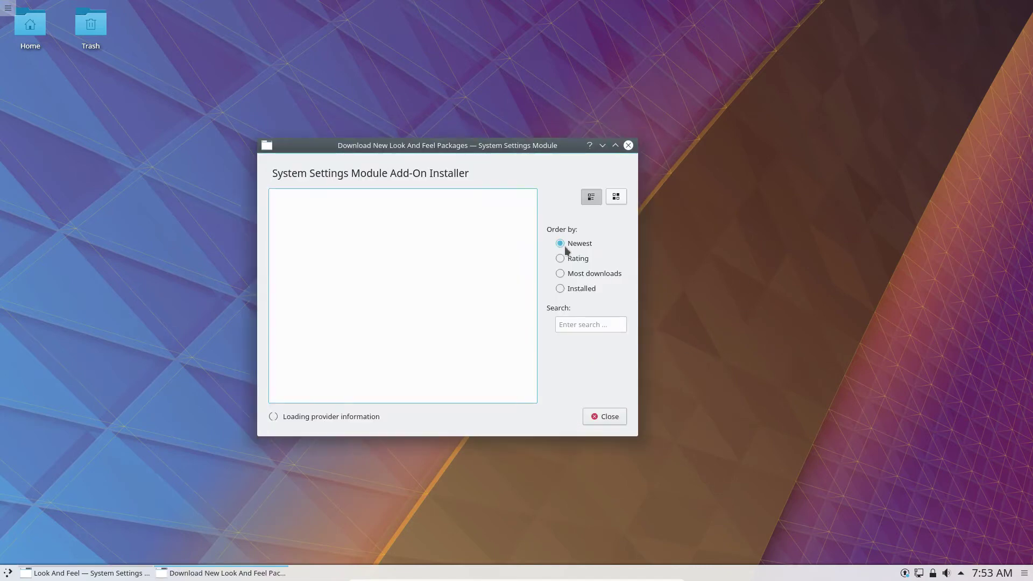
click(577, 321)
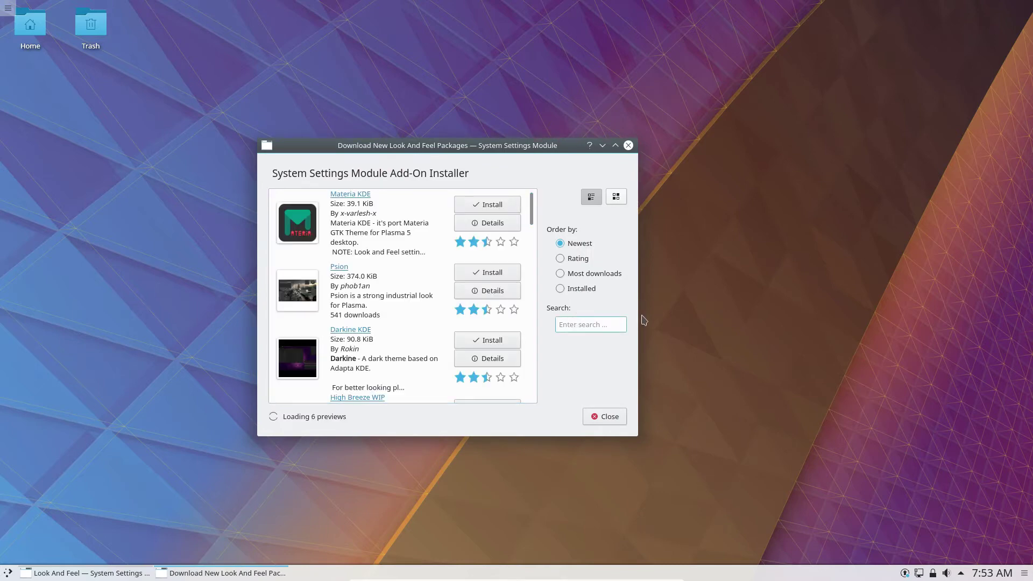
text(United)
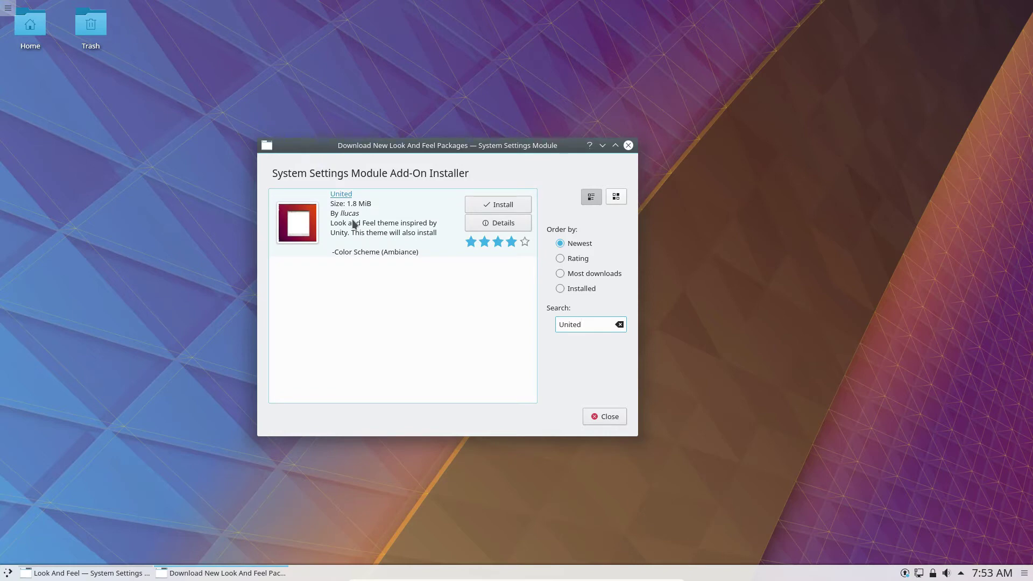
click(493, 200)
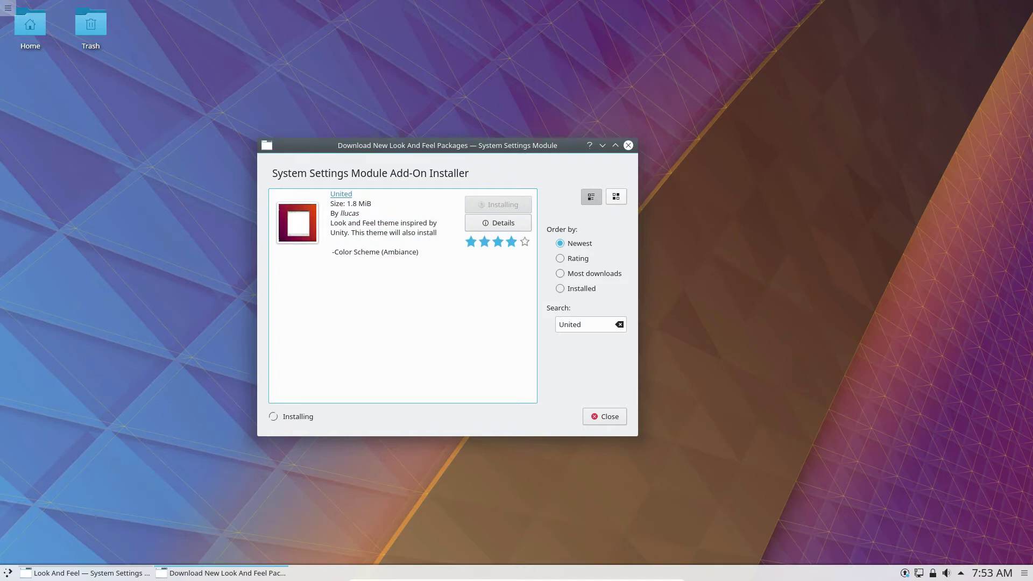
Apply the United global theme with 'Use Desktop Layout from theme' ticked.
click(596, 418)
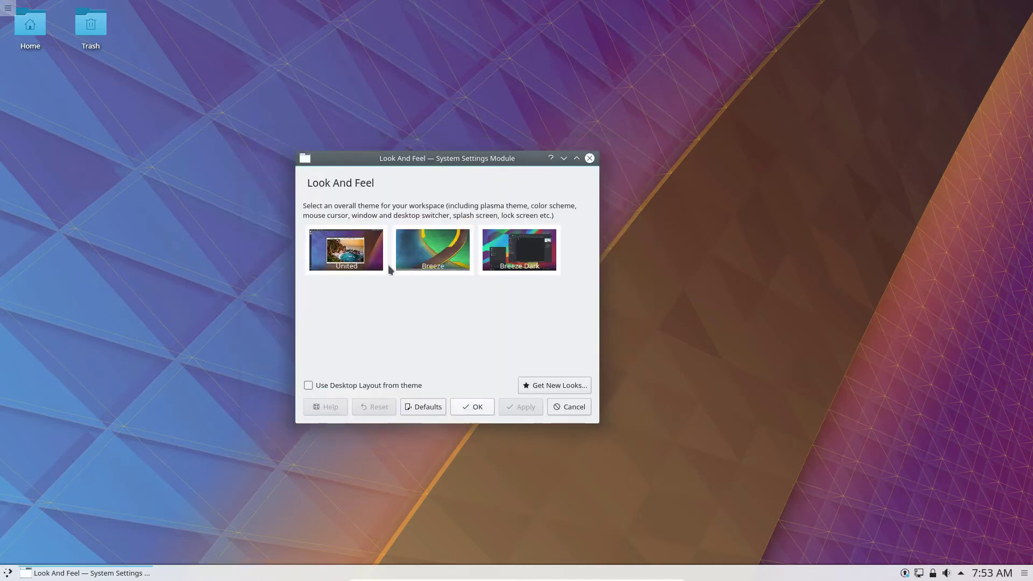
click(309, 386)
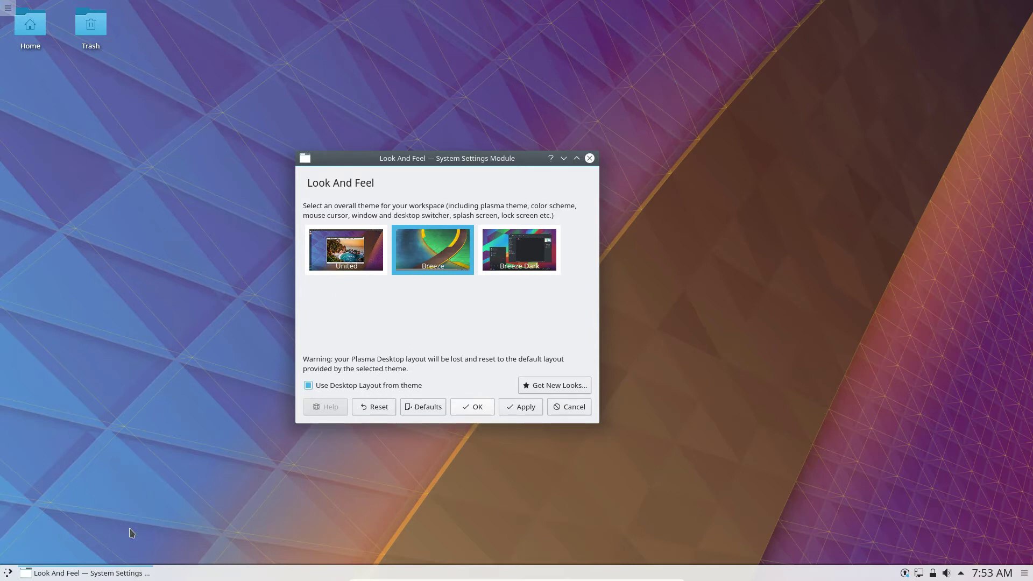
click(351, 254)
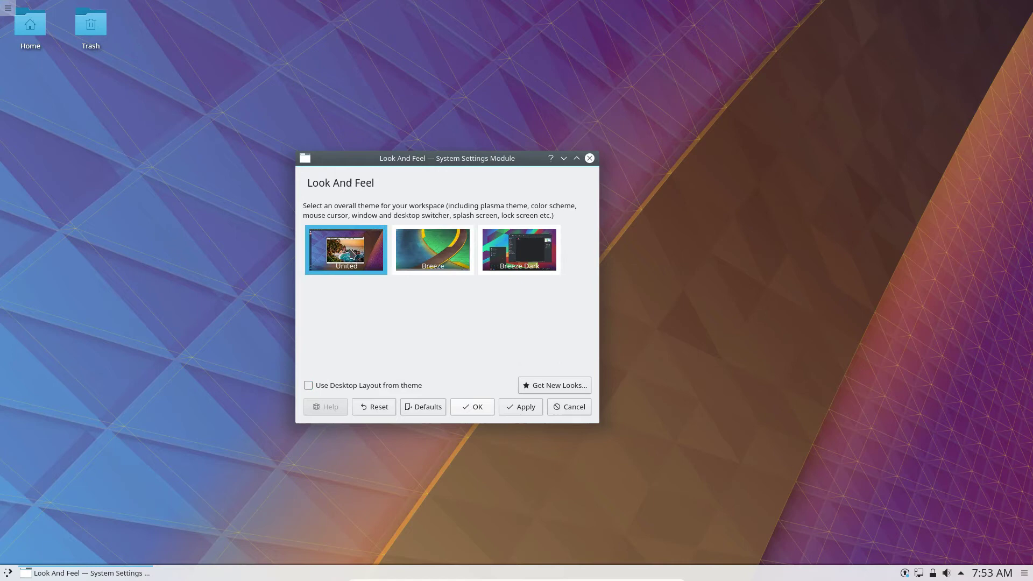
click(310, 384)
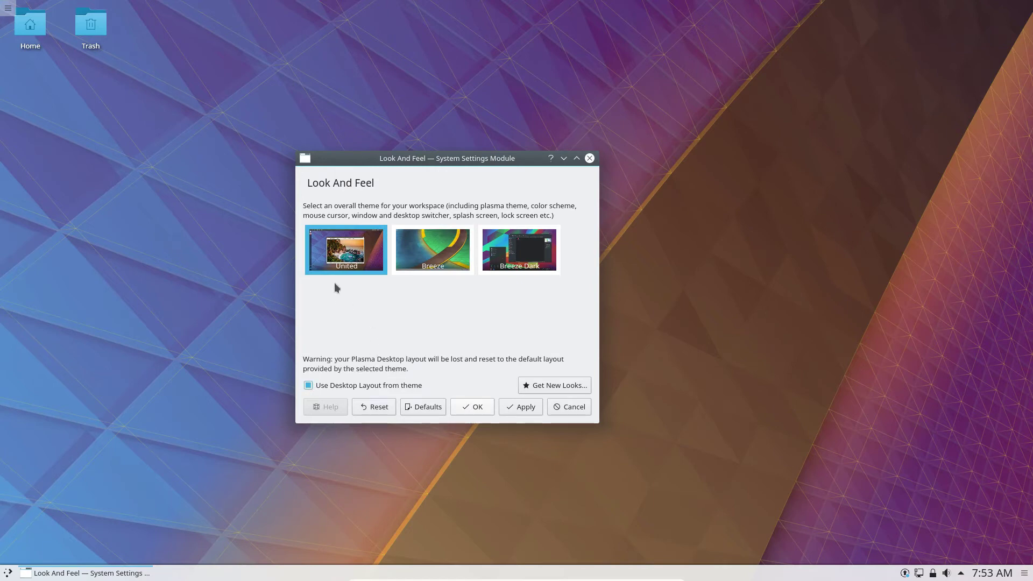
click(522, 407)
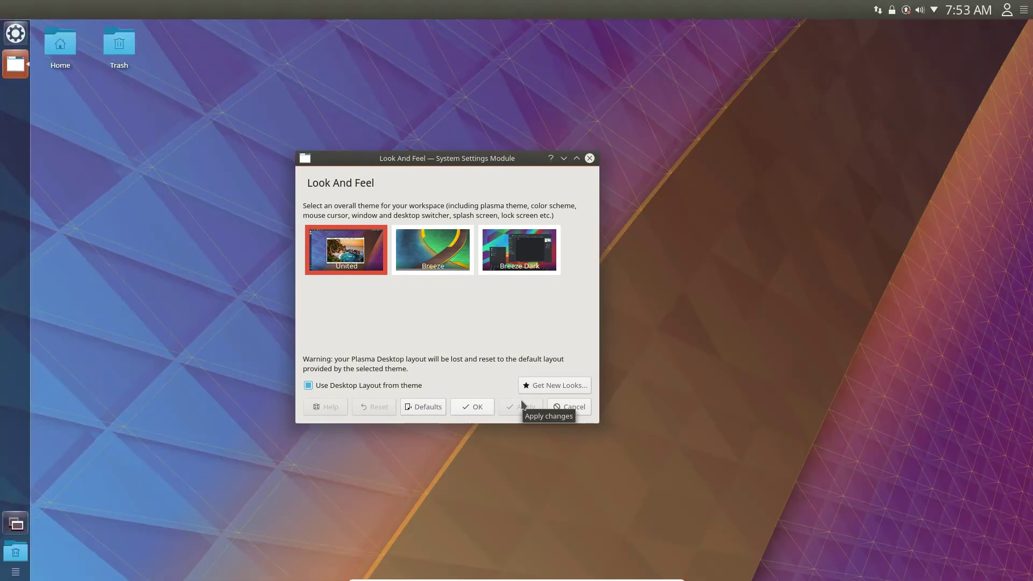
Minimize the Look And Feel window to clear the desktop.
click(563, 158)
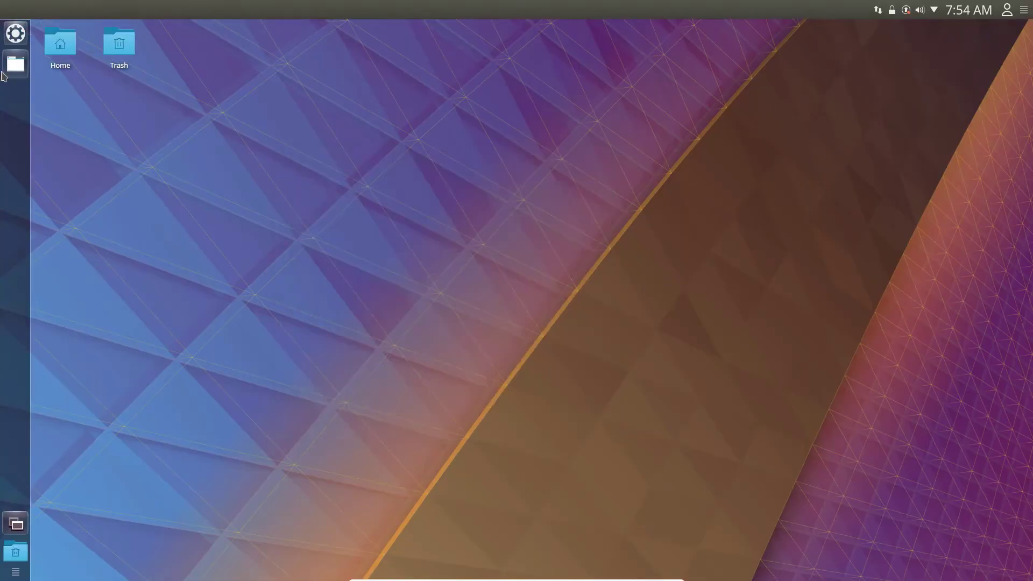
click(14, 66)
click(563, 159)
Open the full-screen dashboard, browse its Widgets, then close it.
click(14, 35)
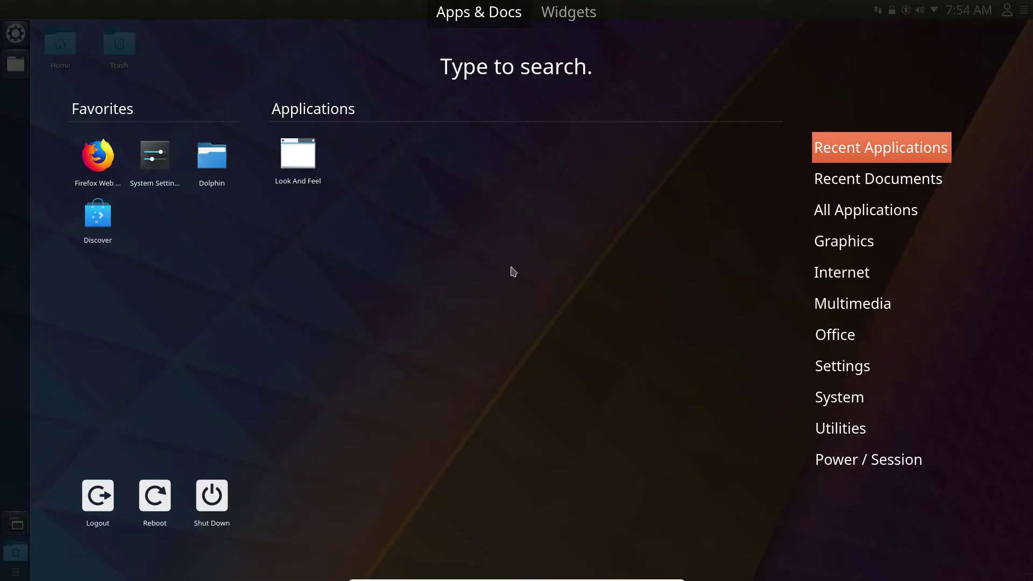
click(560, 13)
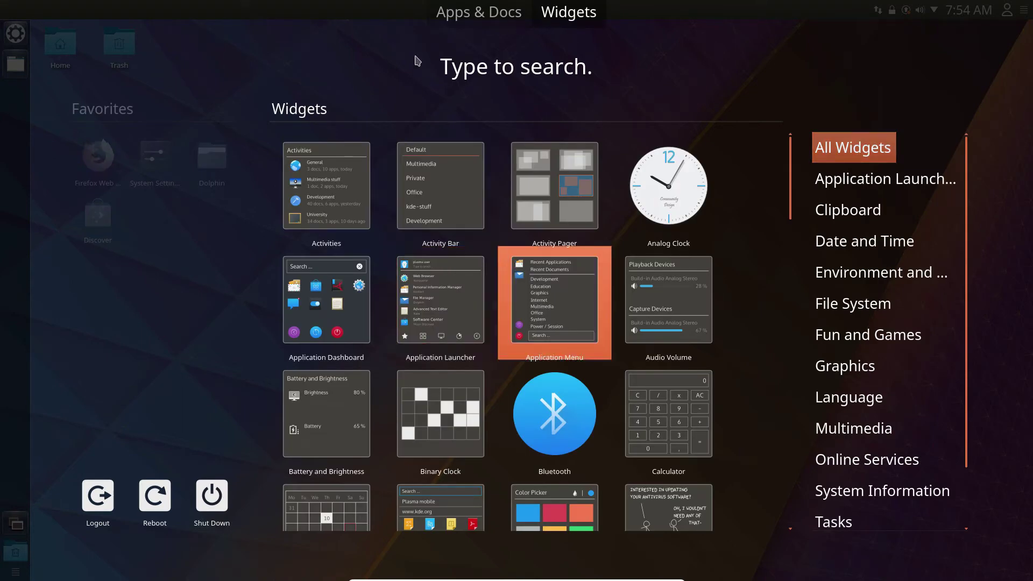
click(462, 16)
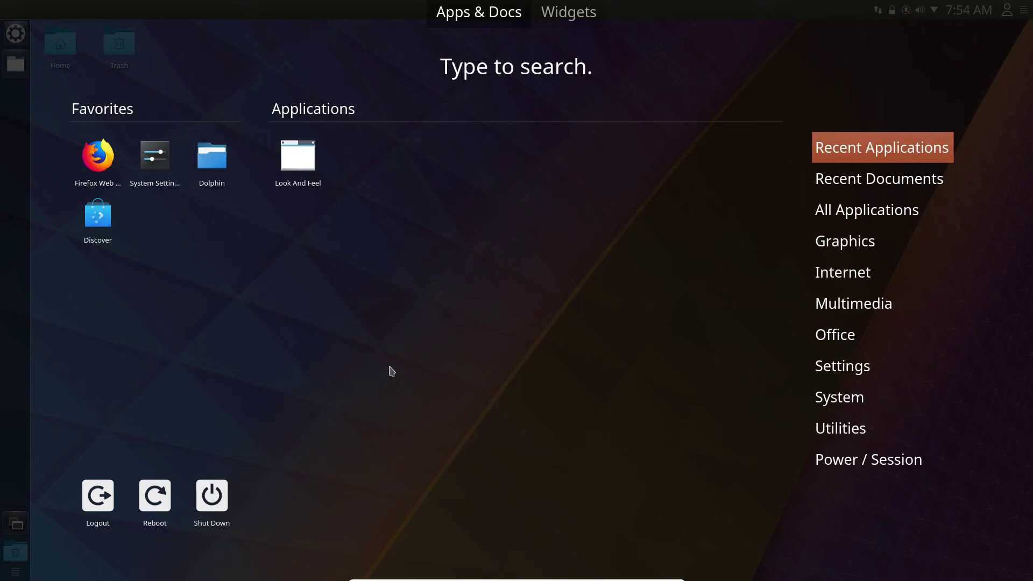
click(485, 101)
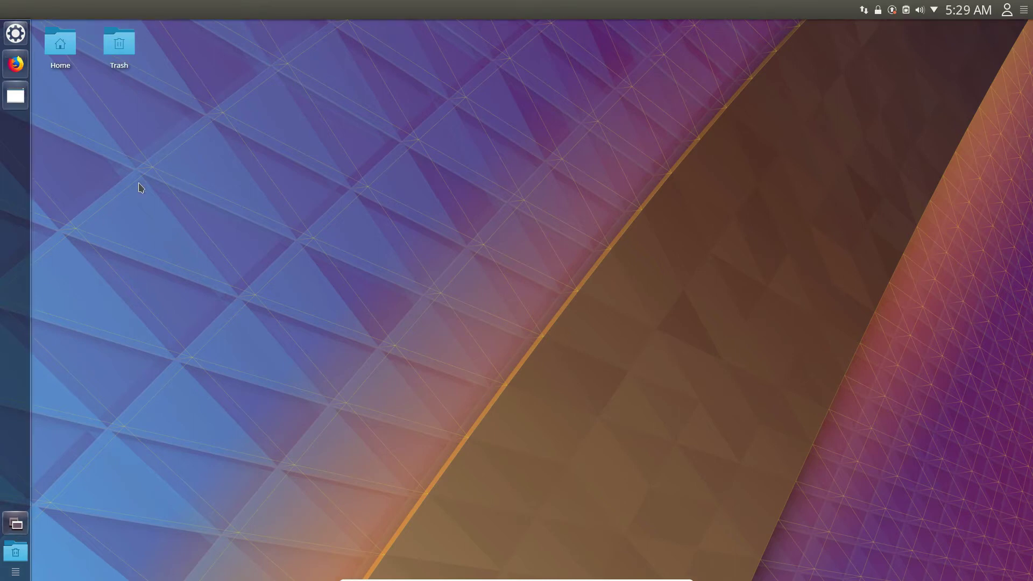
Select the ubuntu-flat-remix icon theme in the Icons settings and apply it.
key(super)
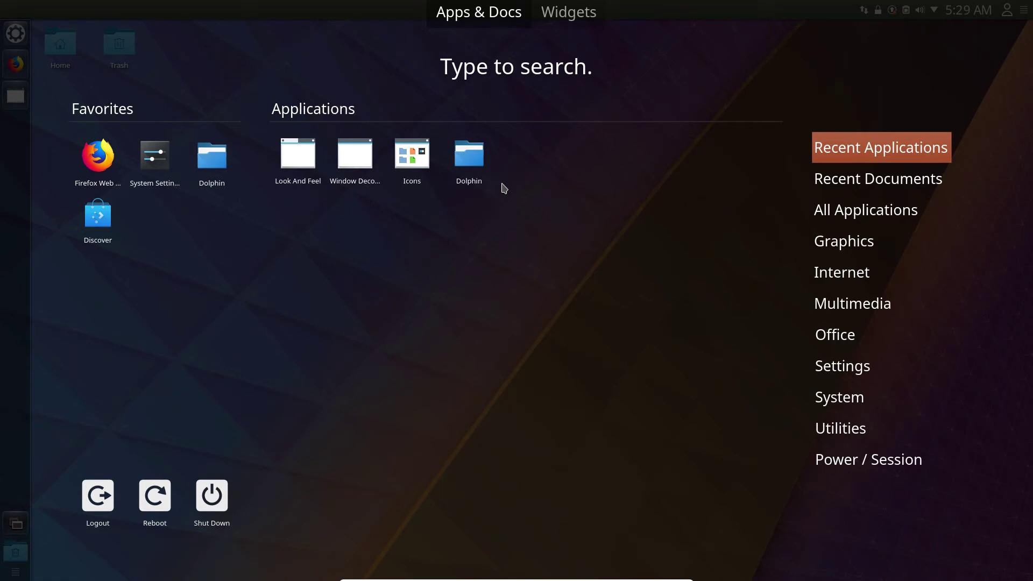
text(icons)
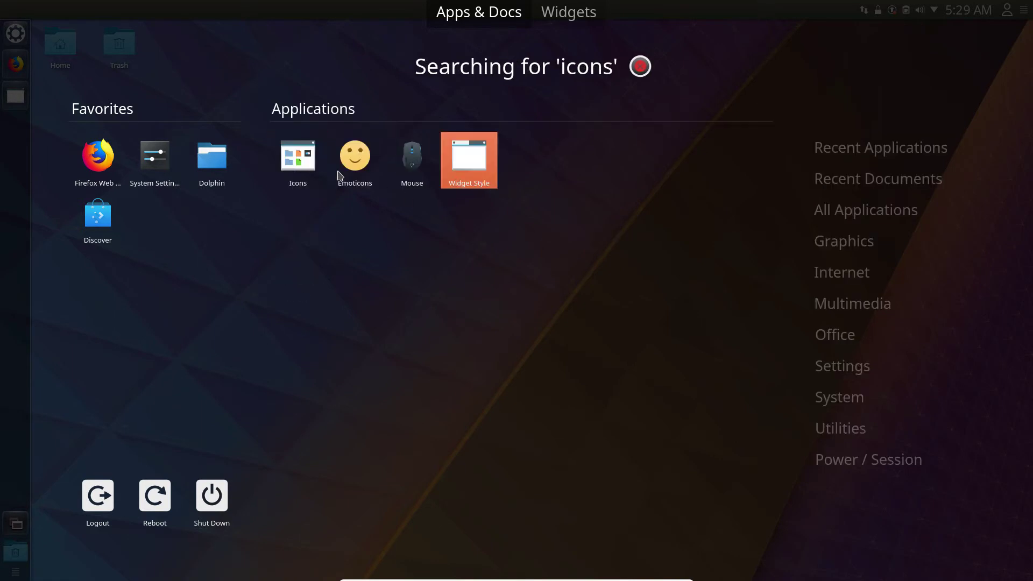
click(293, 154)
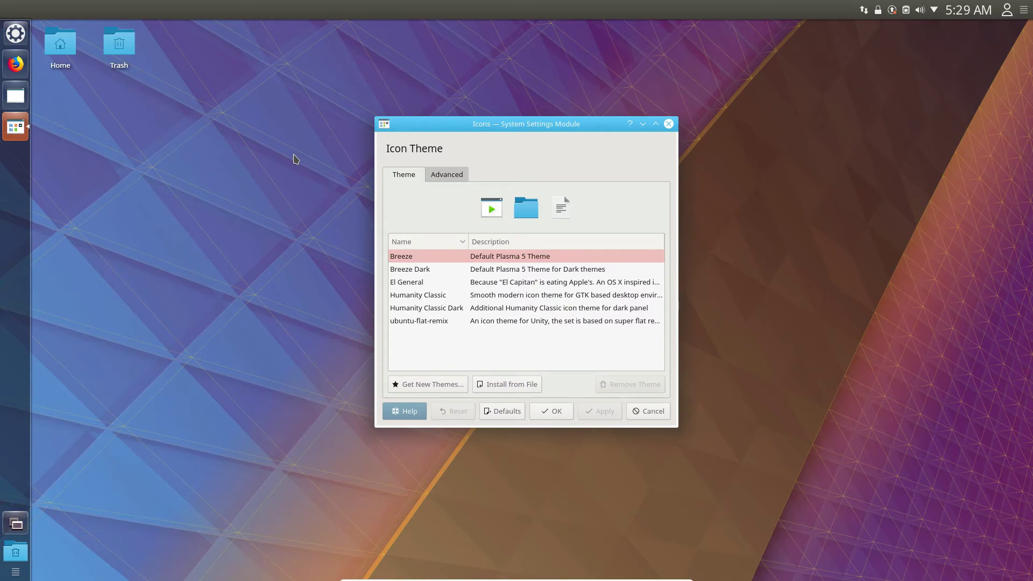
click(427, 321)
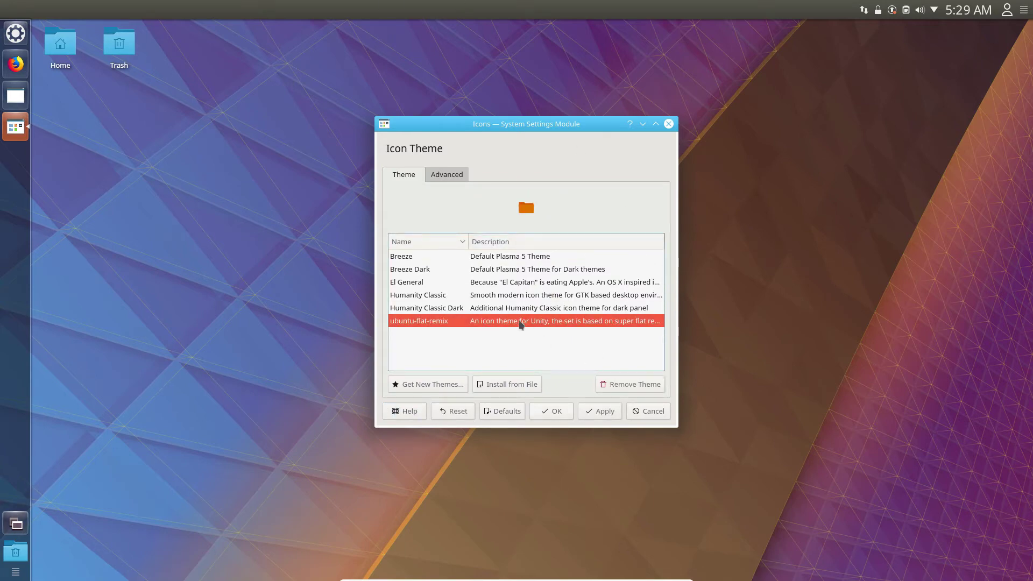
click(589, 410)
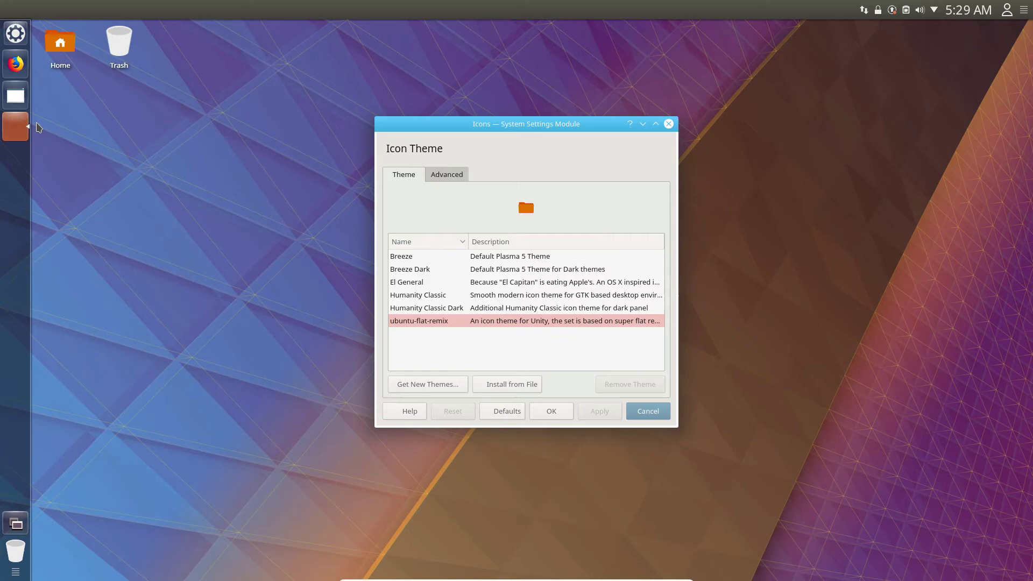
Close the Window Decorations settings and return focus to the Icons settings.
click(15, 107)
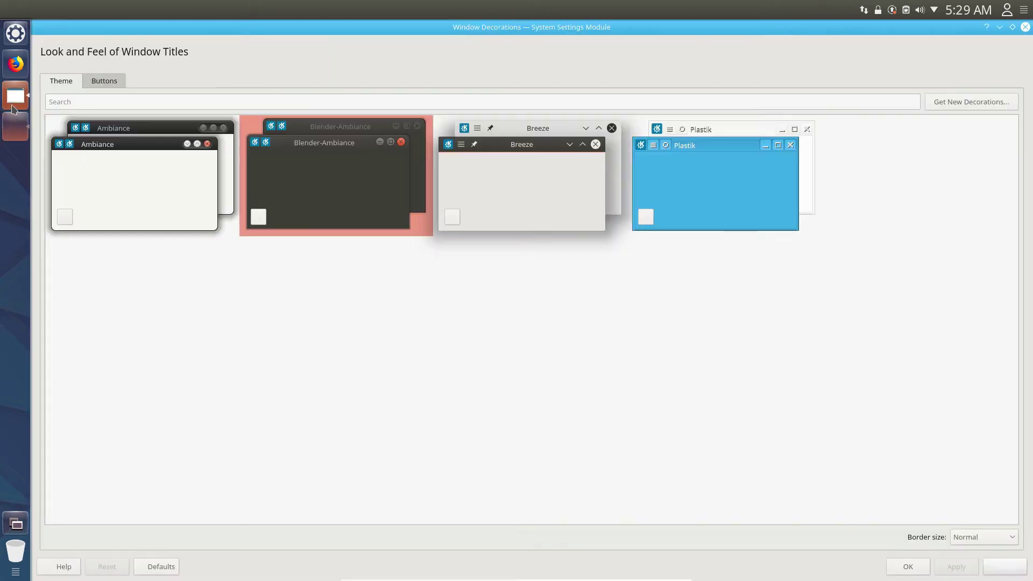
click(50, 22)
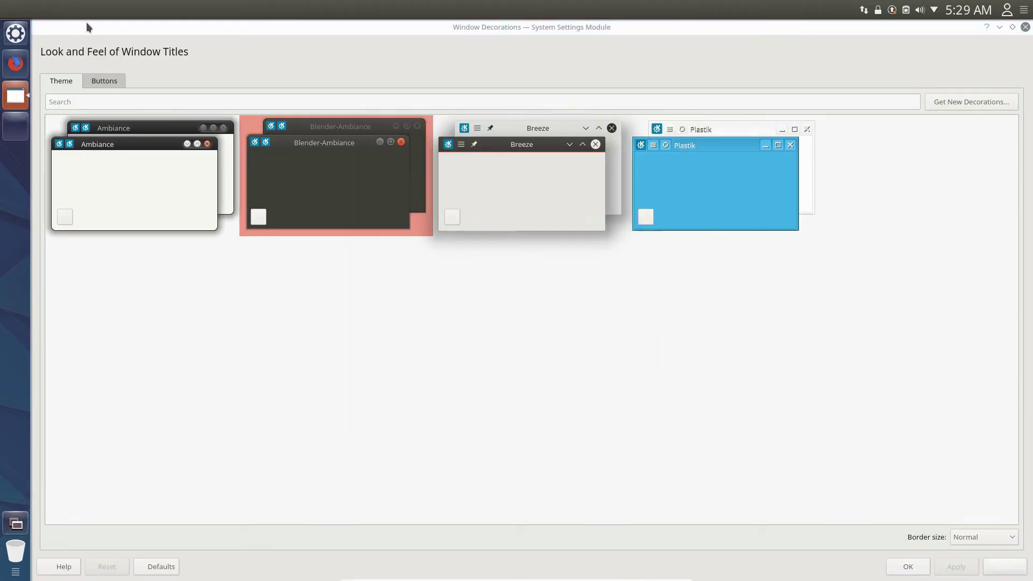
click(1025, 27)
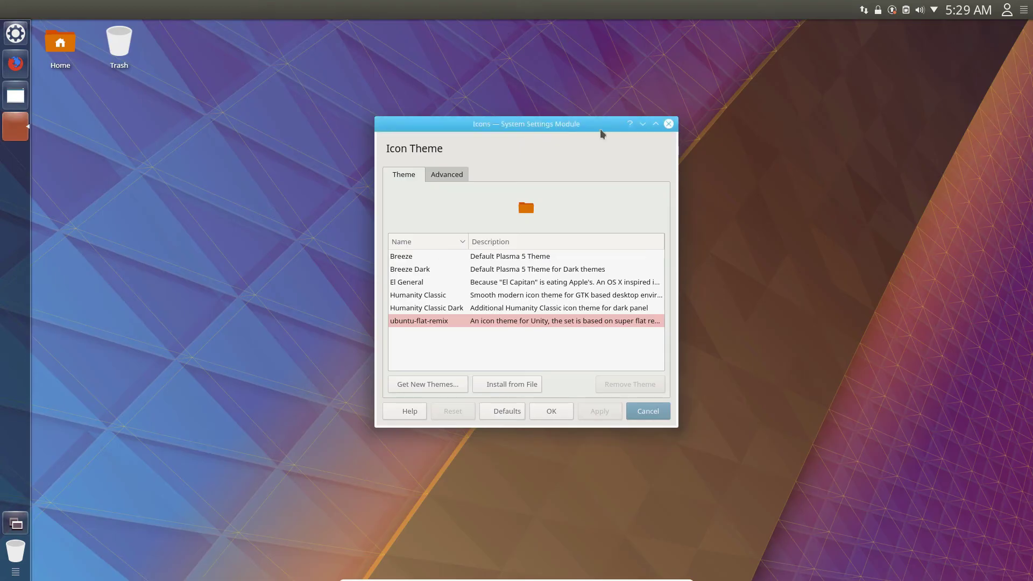
Confirm the ubuntu-flat-remix icon theme and launch the Dolphin file manager.
click(548, 412)
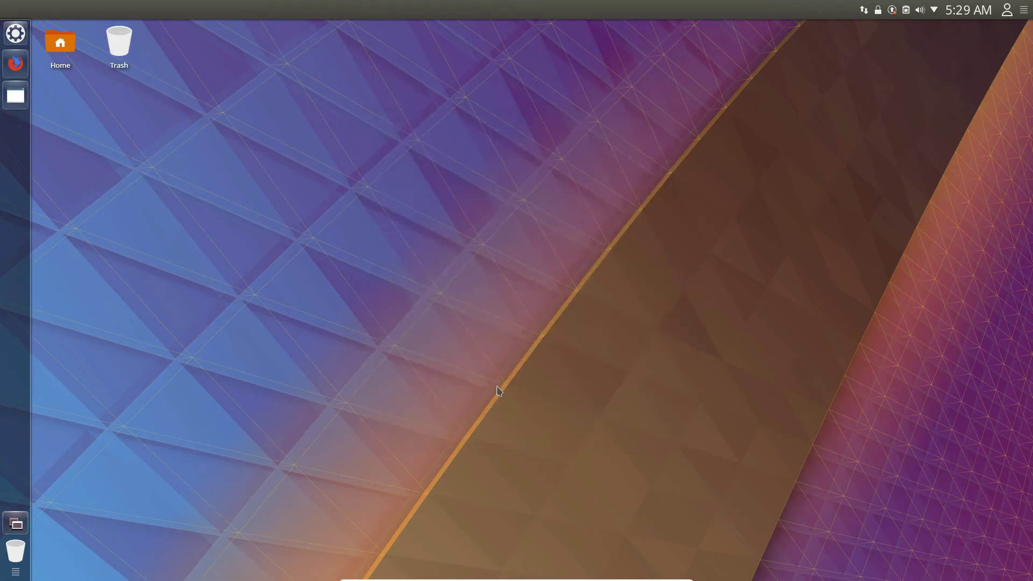
click(15, 34)
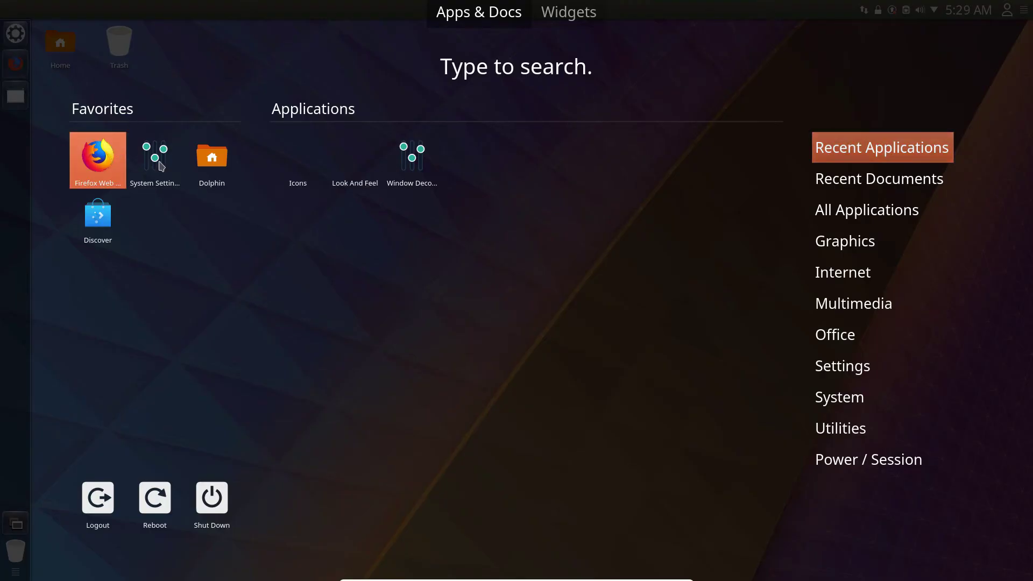
click(211, 158)
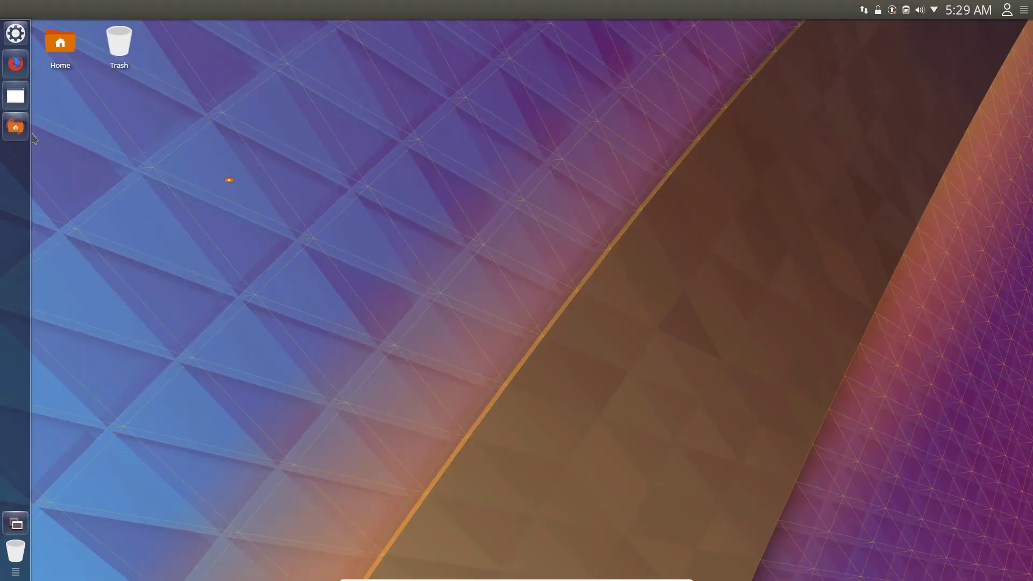
key(super)
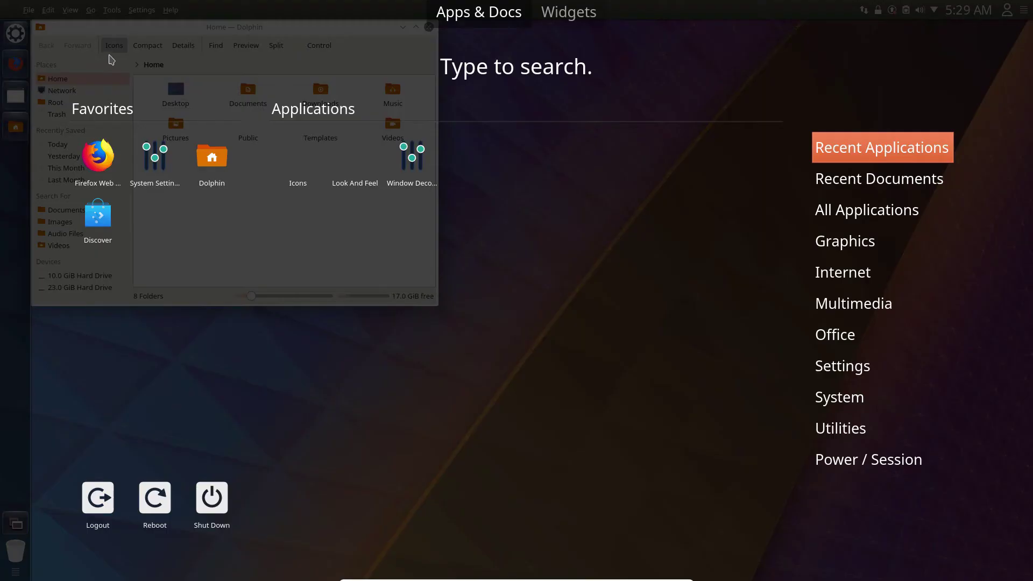
key(Escape)
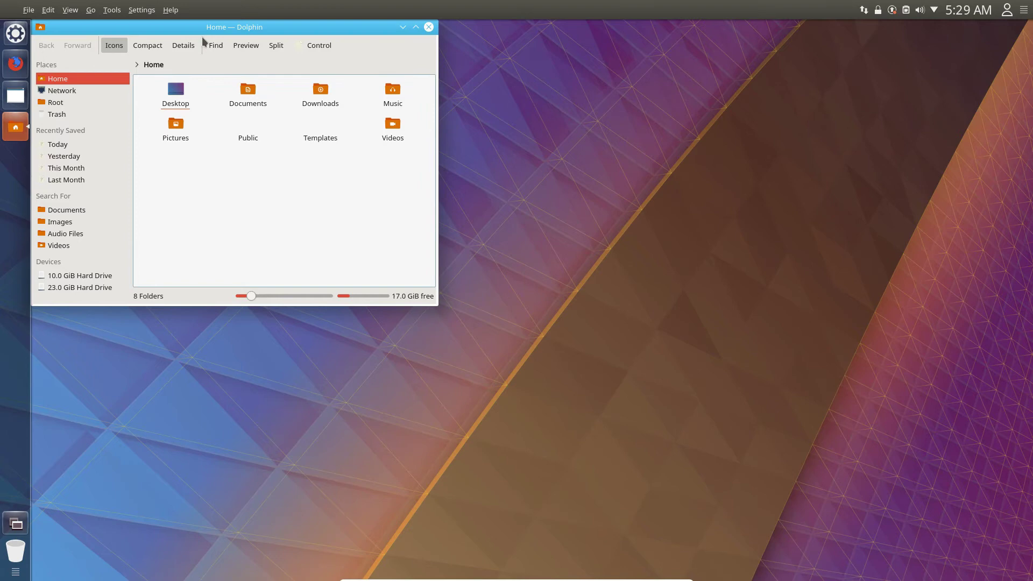
Center the Dolphin window, open Documents, then go back to Home.
drag(303, 260, 343, 269)
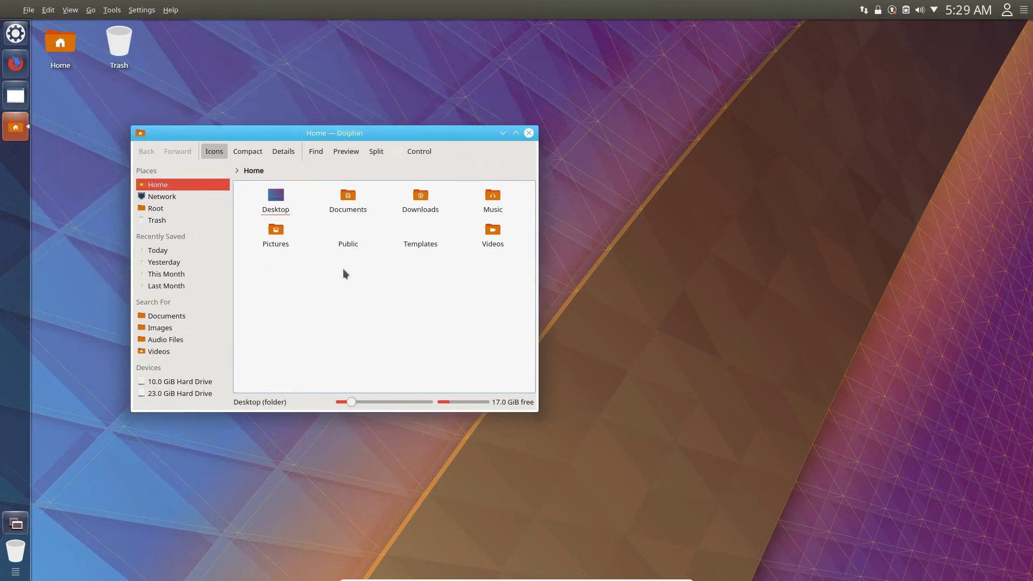
click(358, 207)
double_click(357, 212)
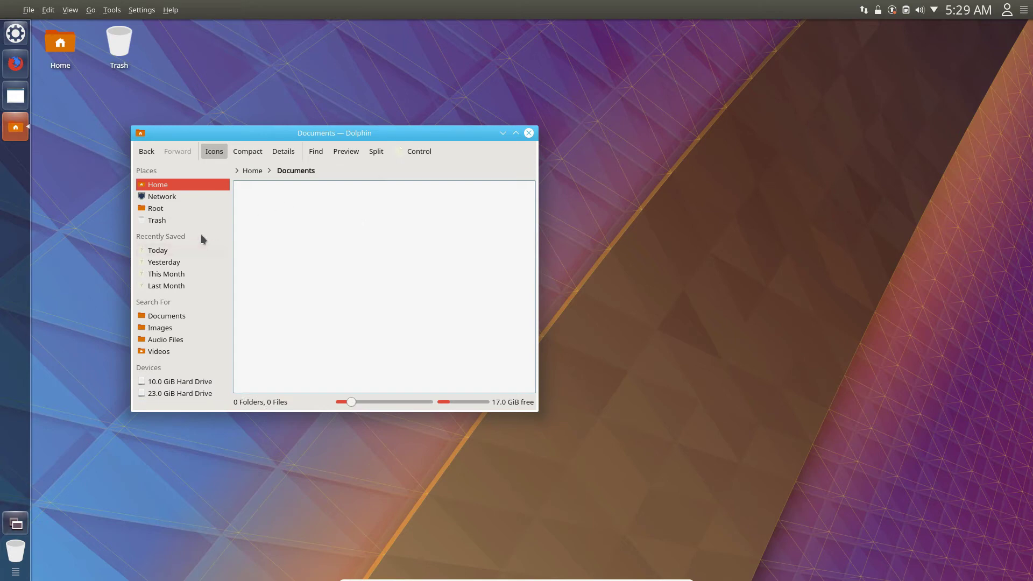
click(158, 189)
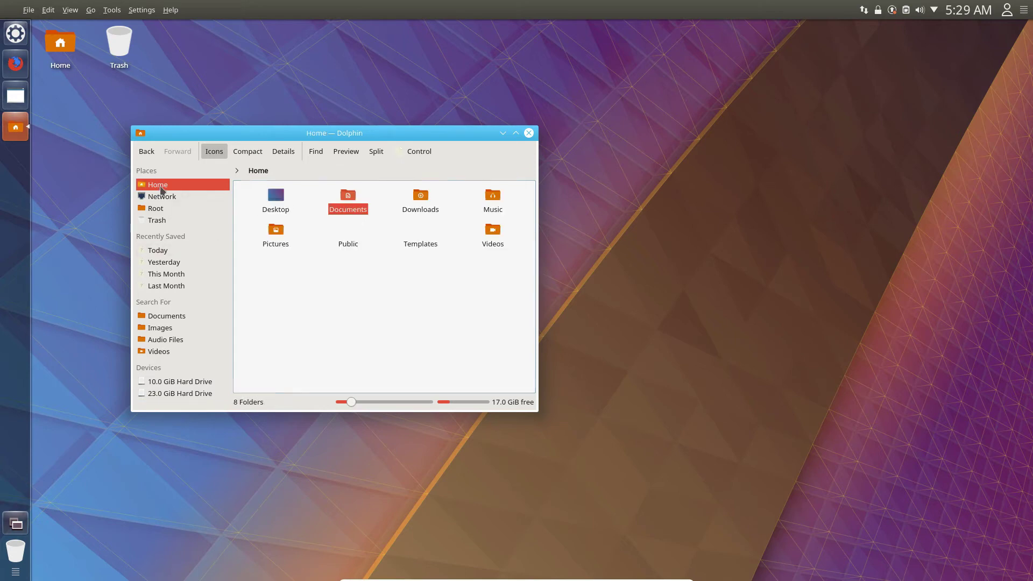
Close the Dolphin window and dismiss the application launcher.
click(528, 133)
key(super)
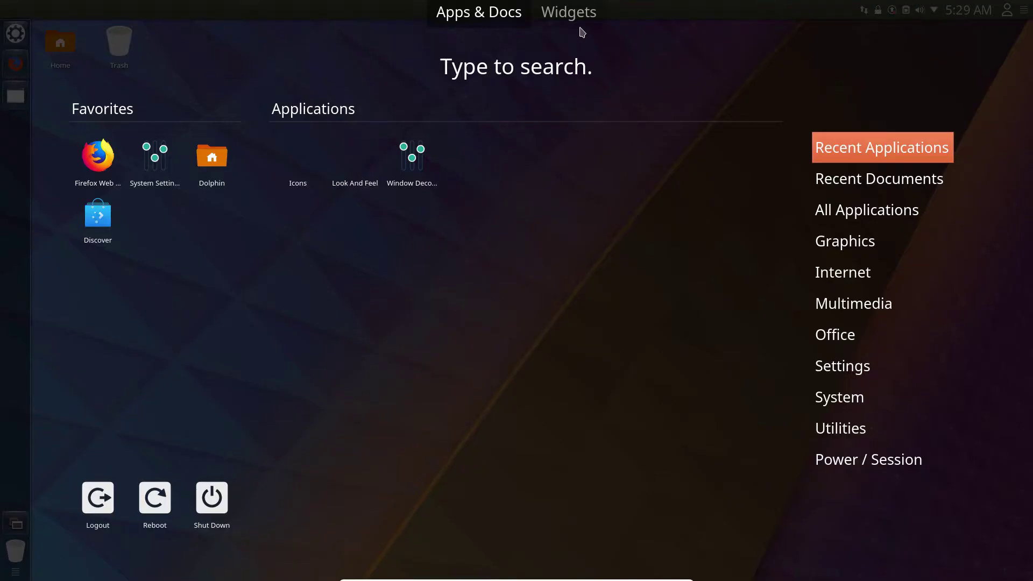
click(473, 83)
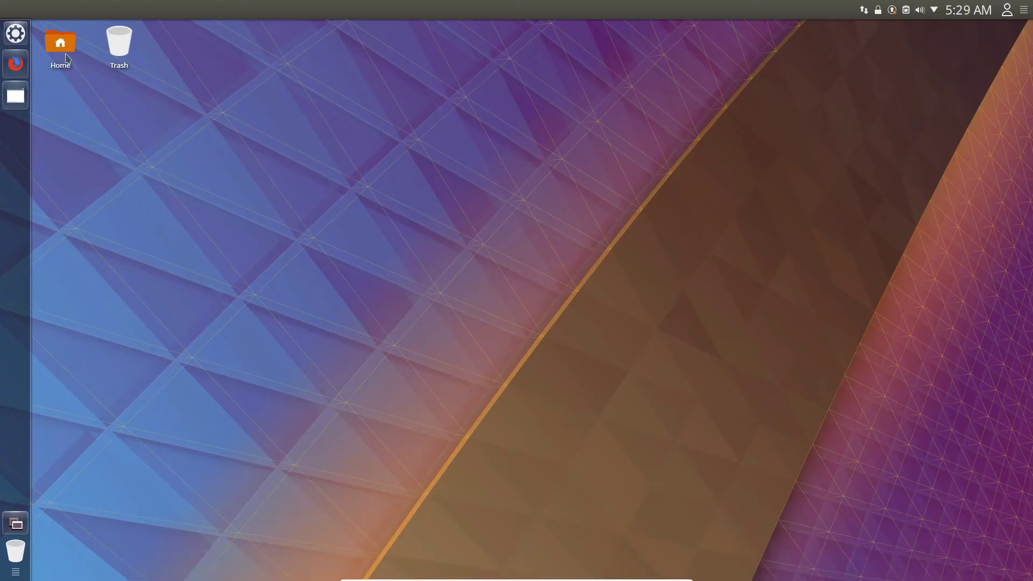
Search 'window m', open and cancel Breeze Window Decoration, then search 'window dec'.
key(super)
text(window m)
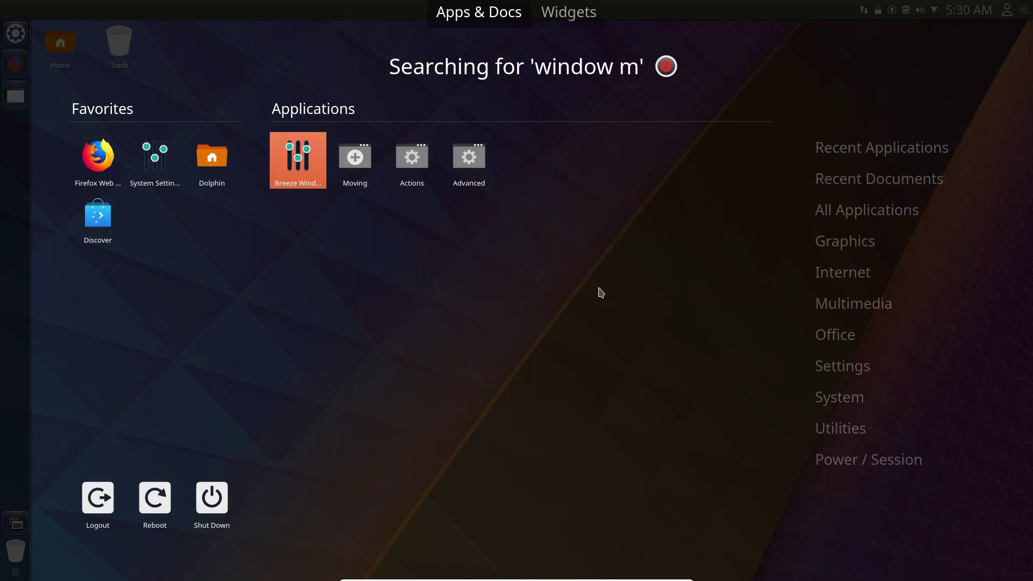
key(Right)
key(Right)
key(Right)
key(Left)
key(Left)
key(Left)
key(Return)
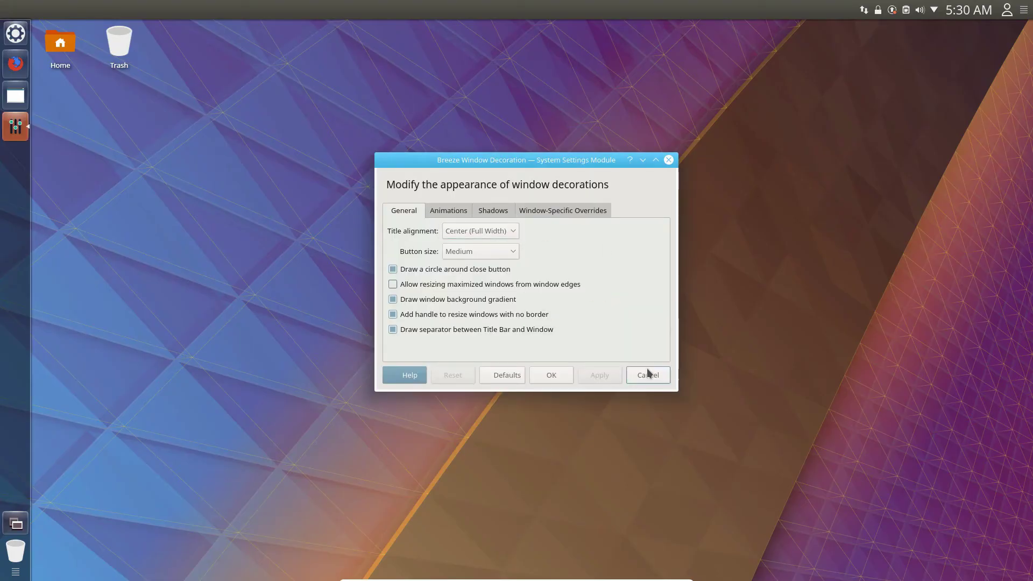
click(648, 375)
key(super)
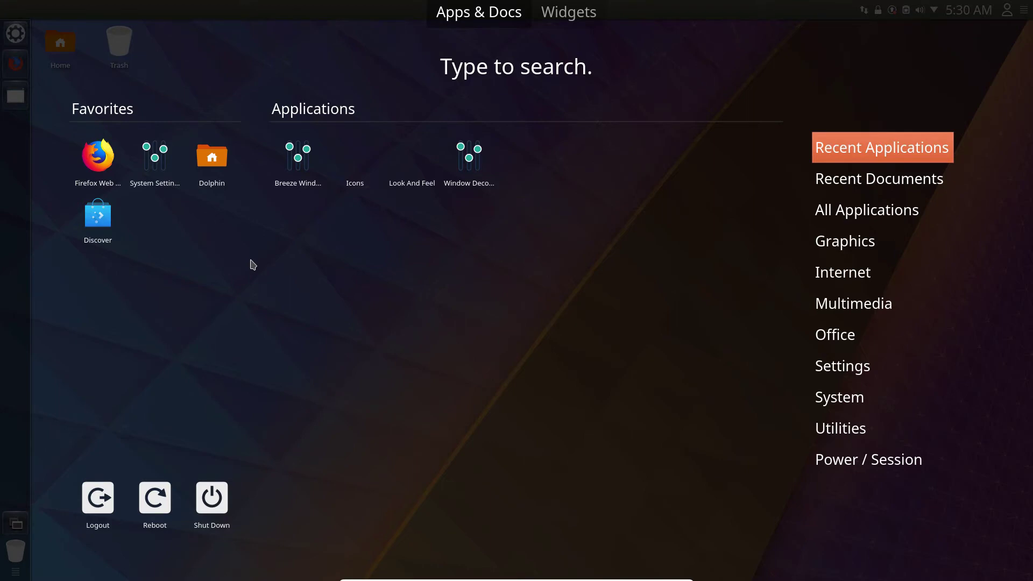
text(window dec)
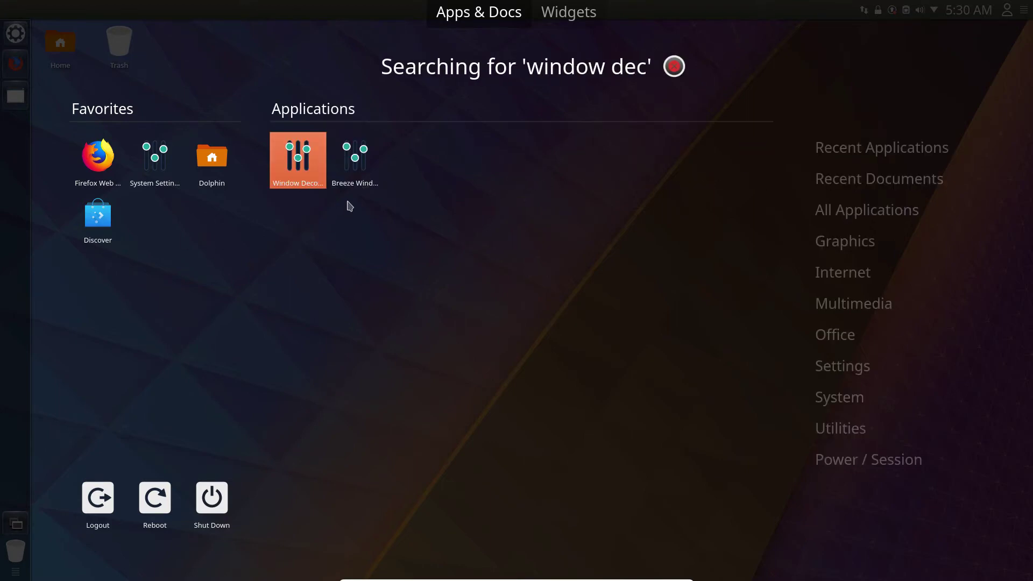
Keep Blender-Ambiance as the window decoration with OK, then launch Dolphin.
click(289, 150)
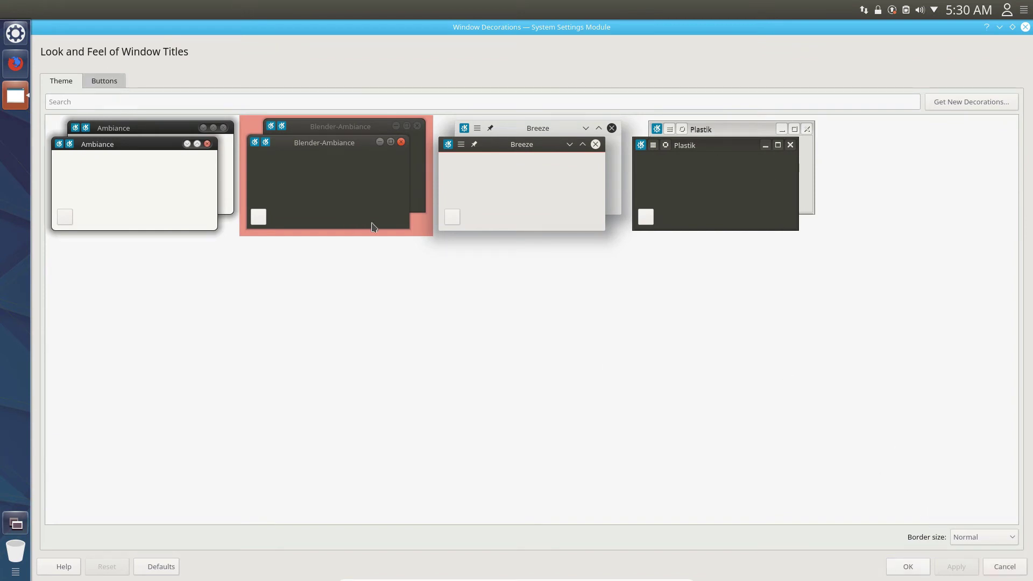
click(908, 566)
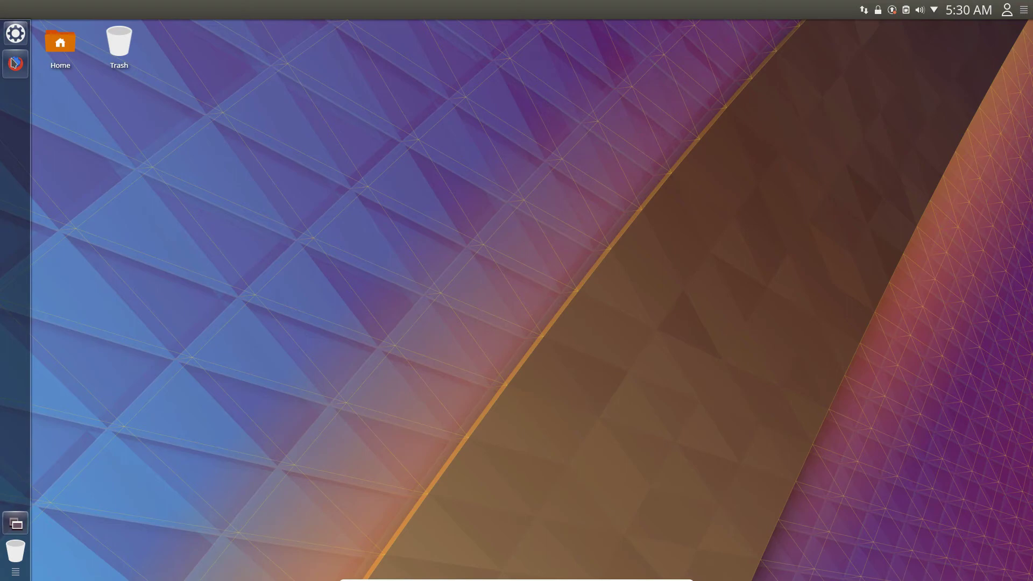
click(17, 34)
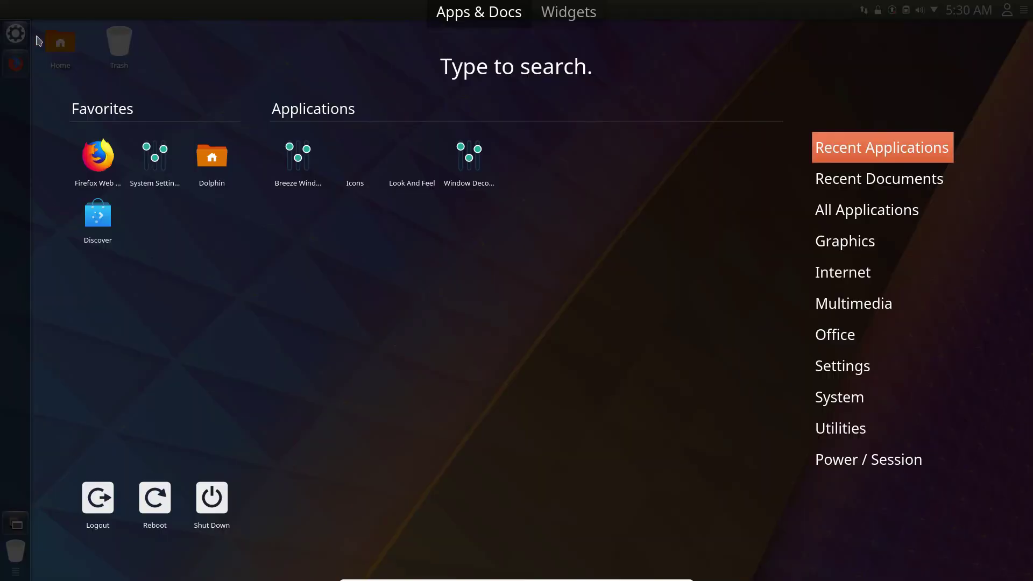
click(209, 157)
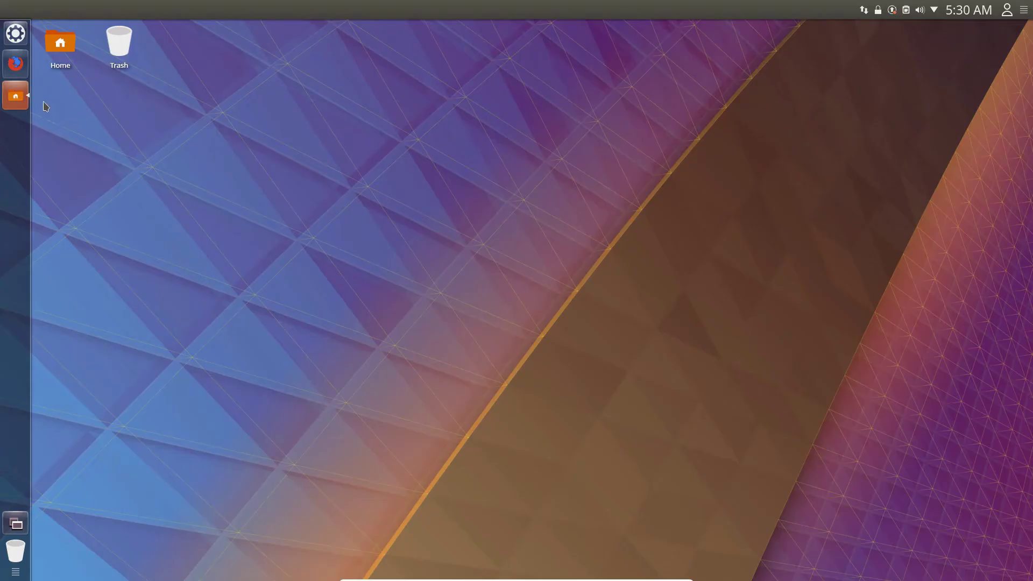
Move the Dolphin window to preview the decoration, then close it.
drag(160, 20, 295, 124)
click(14, 33)
click(12, 34)
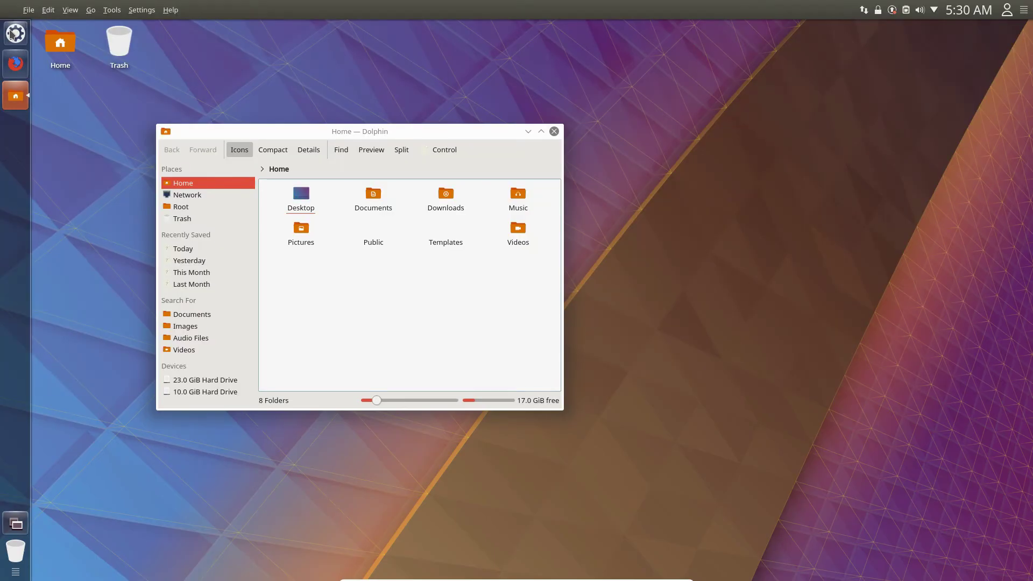
click(554, 131)
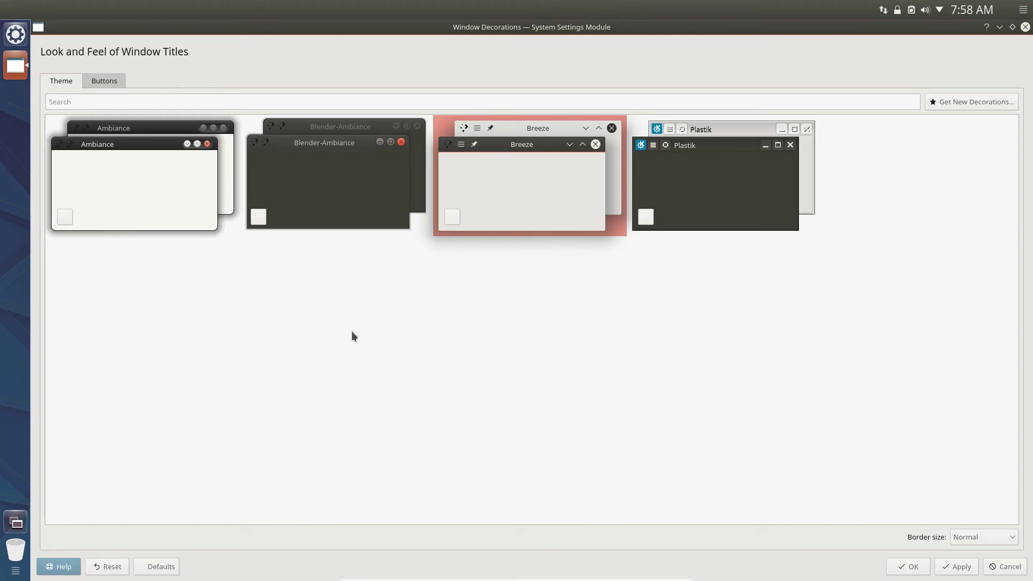
Apply the Blender-Ambiance window decoration and restore the settings window to normal size.
click(316, 180)
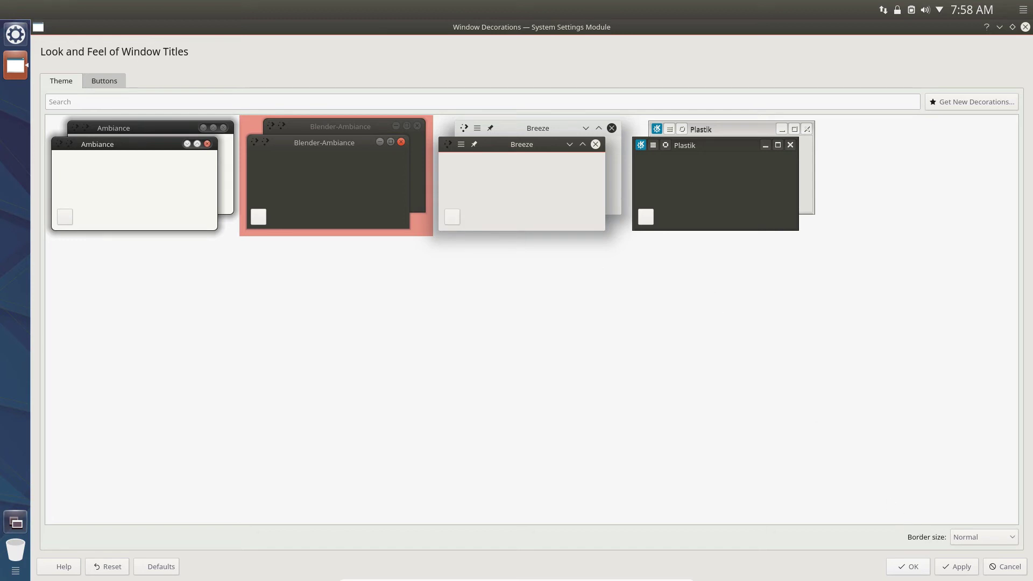
click(951, 567)
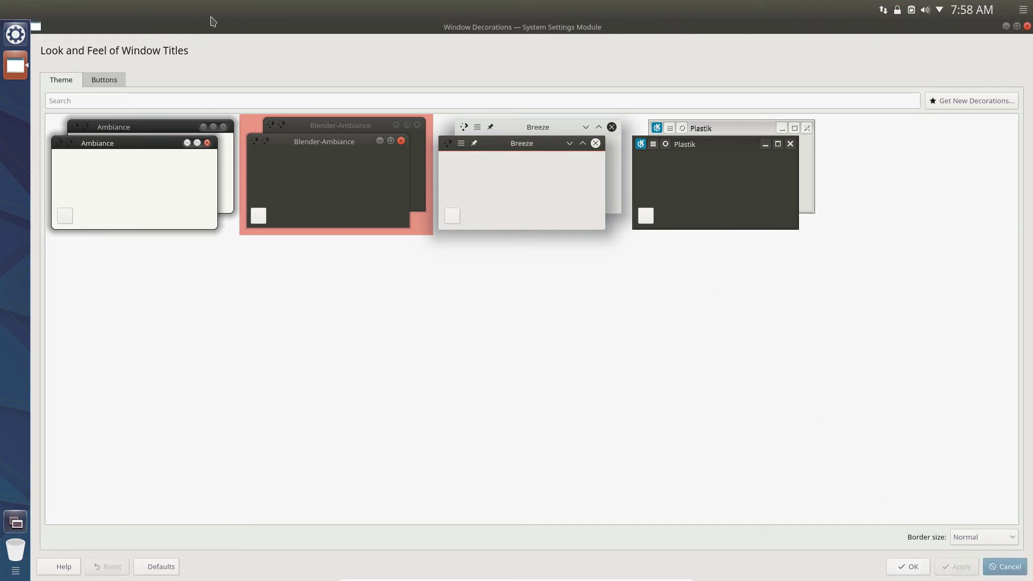
double_click(809, 30)
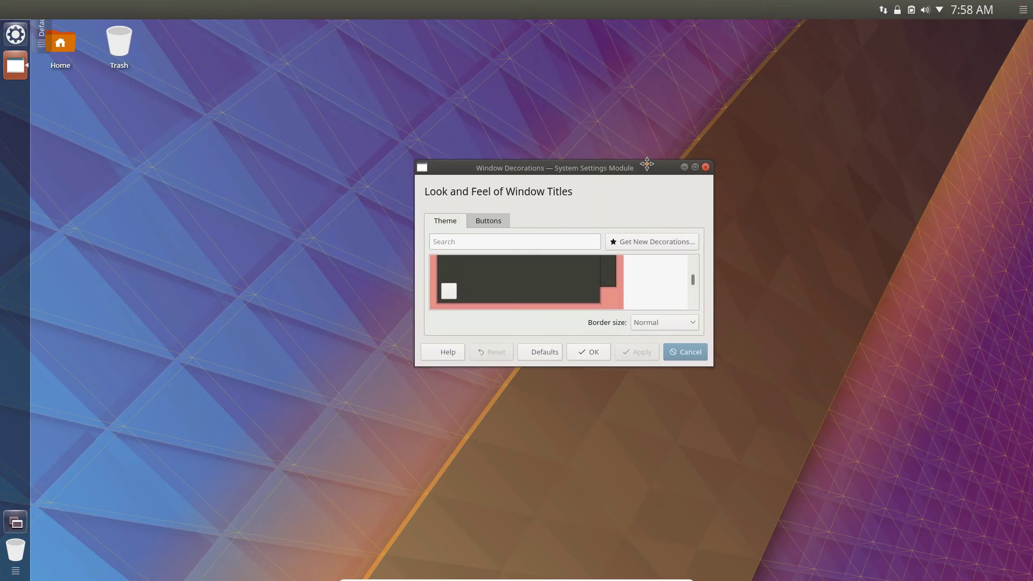
Move the Window Decorations window left, minimize it, then bring it back.
drag(577, 172, 439, 168)
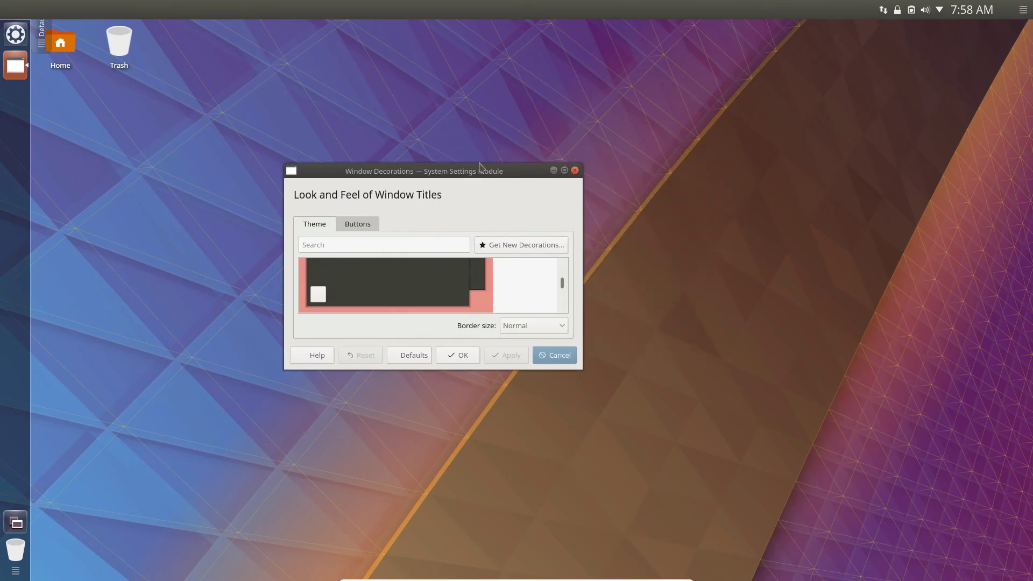
click(574, 171)
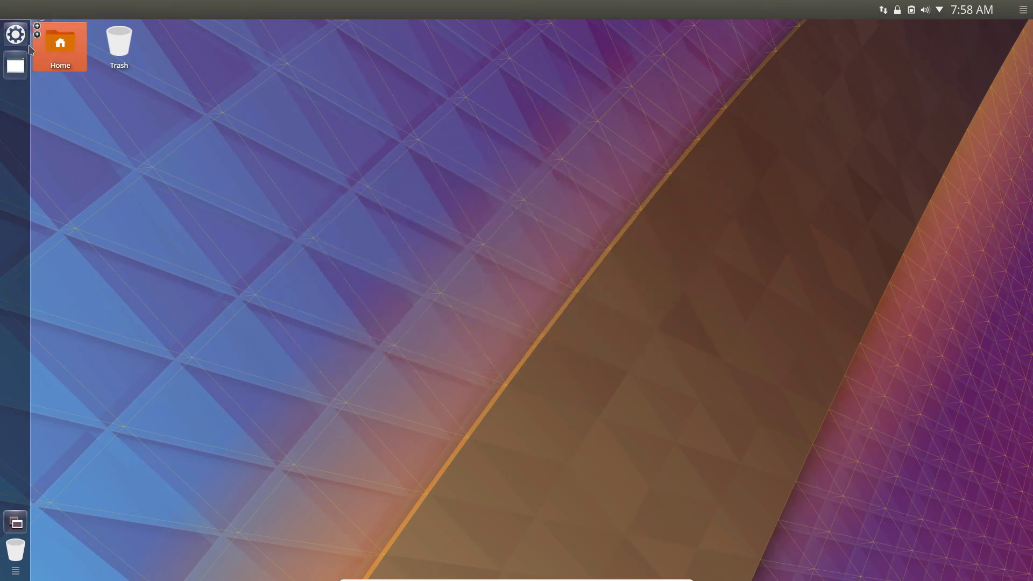
click(17, 45)
click(15, 66)
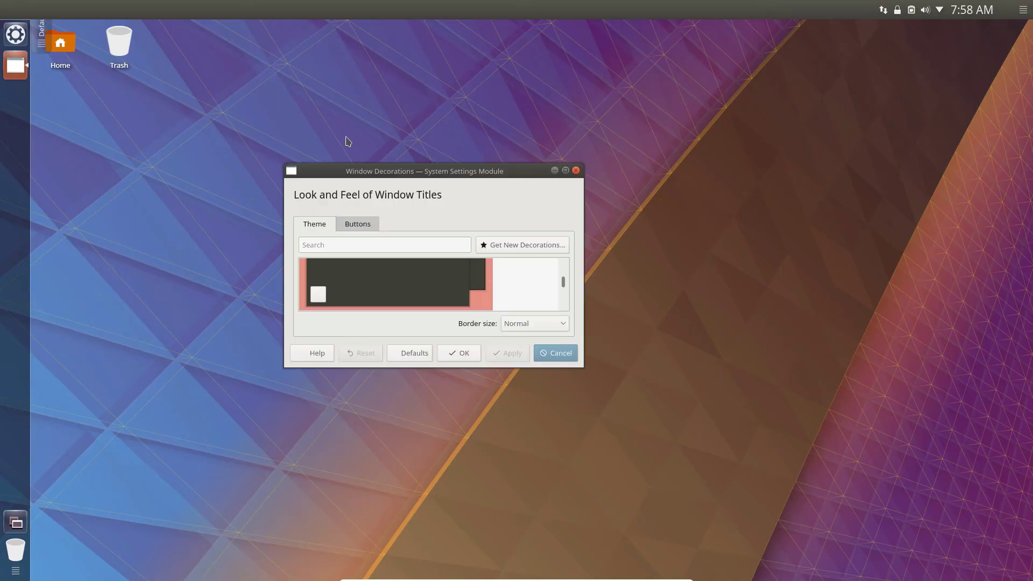
Search Get New Decorations for 'blender ambiance', see it's installed, then shrink the window.
click(566, 170)
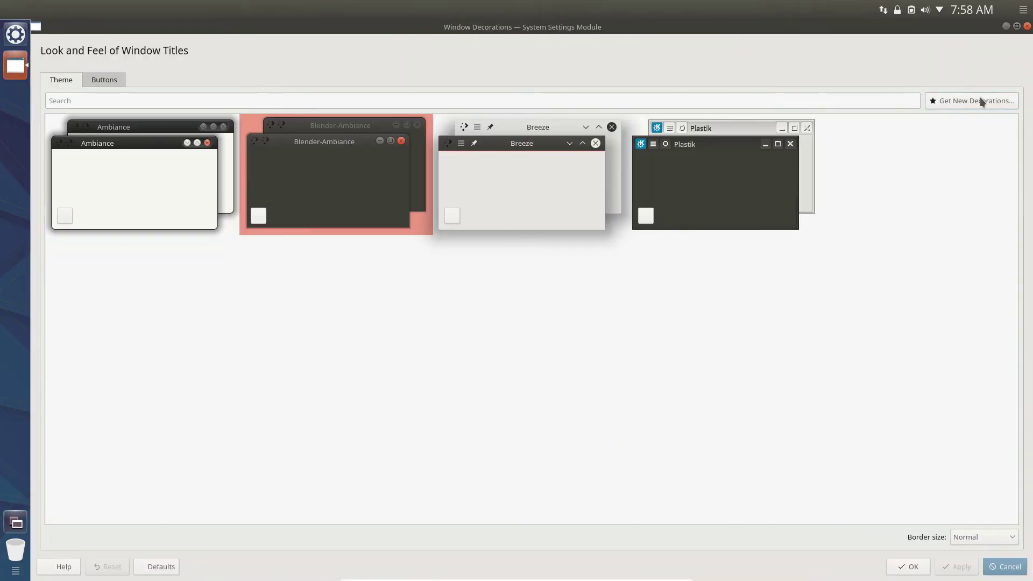
click(960, 101)
click(660, 334)
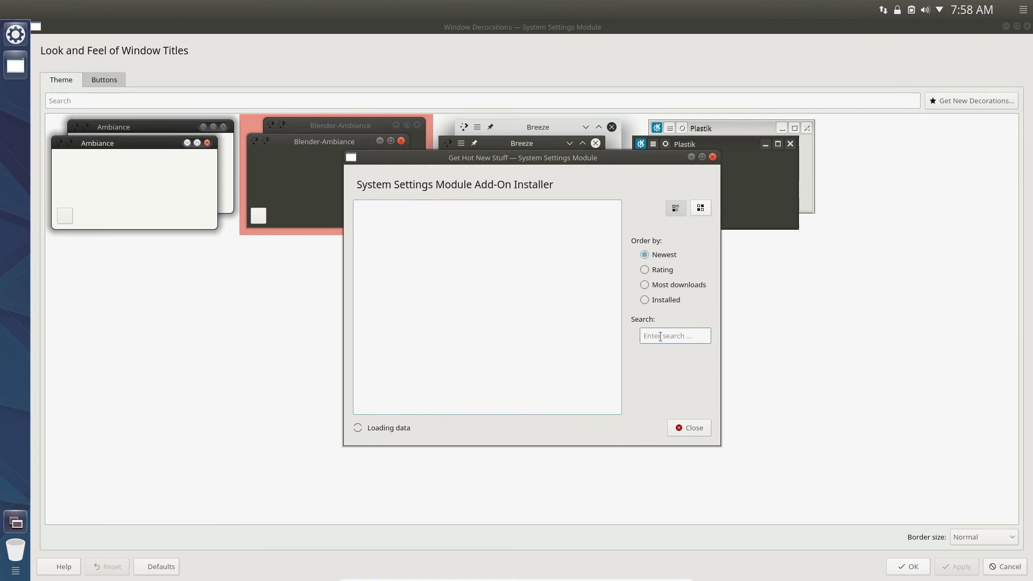
text(blender)
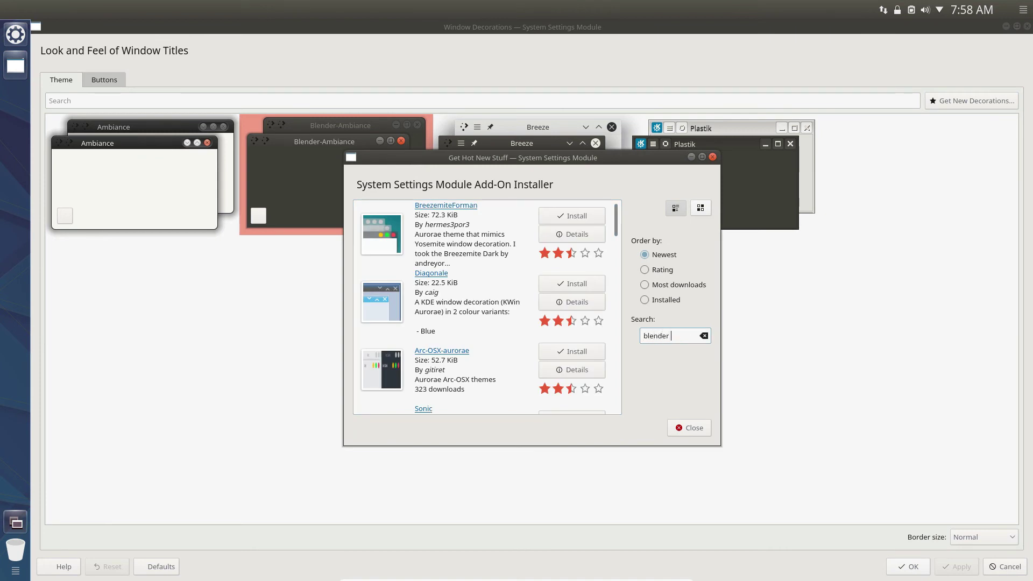
text( ambiance)
key(Return)
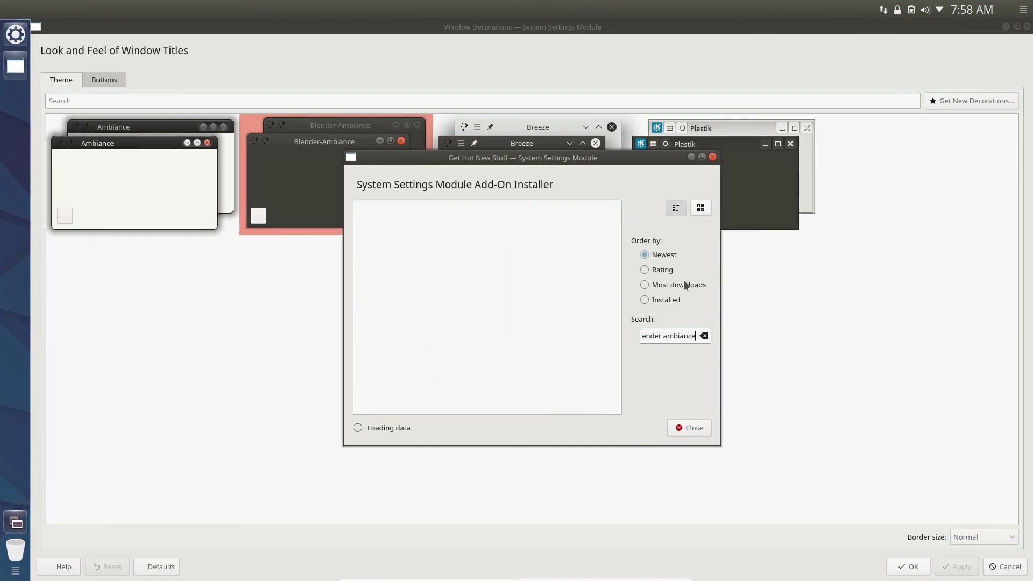
click(674, 424)
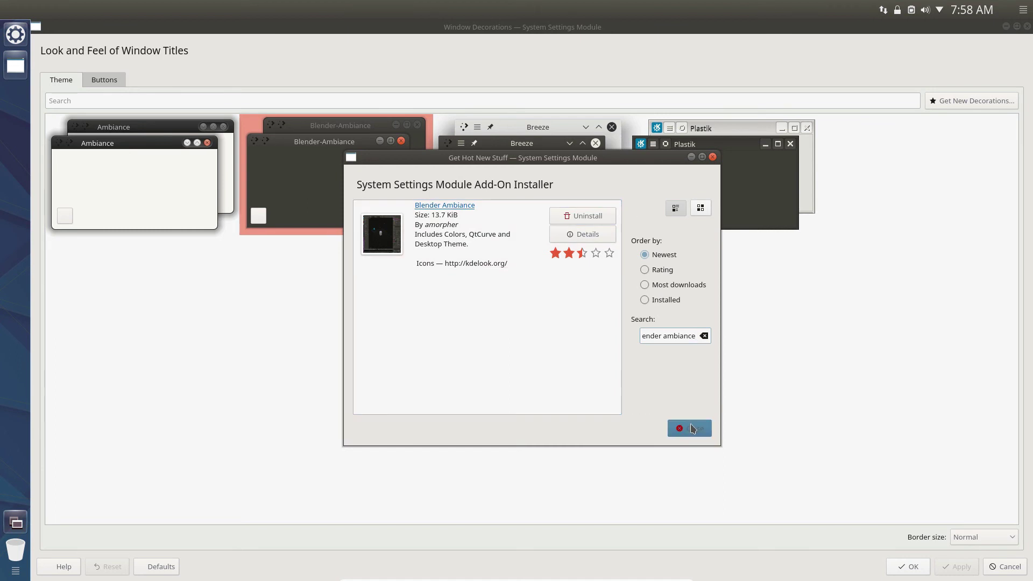
click(1017, 27)
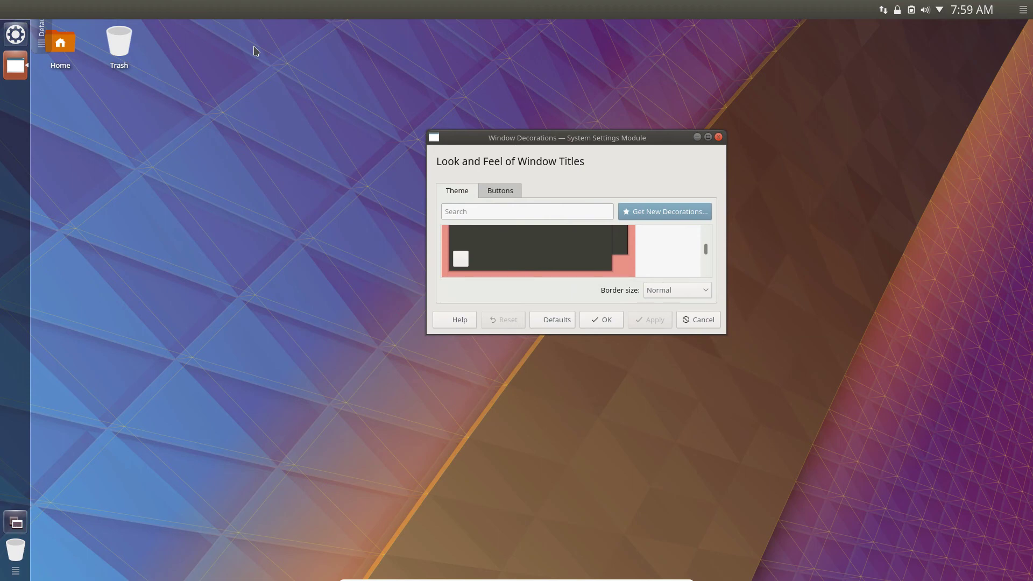
Confirm the window decoration settings and try dragging the Firefox favourite onto the left launcher panel.
click(603, 321)
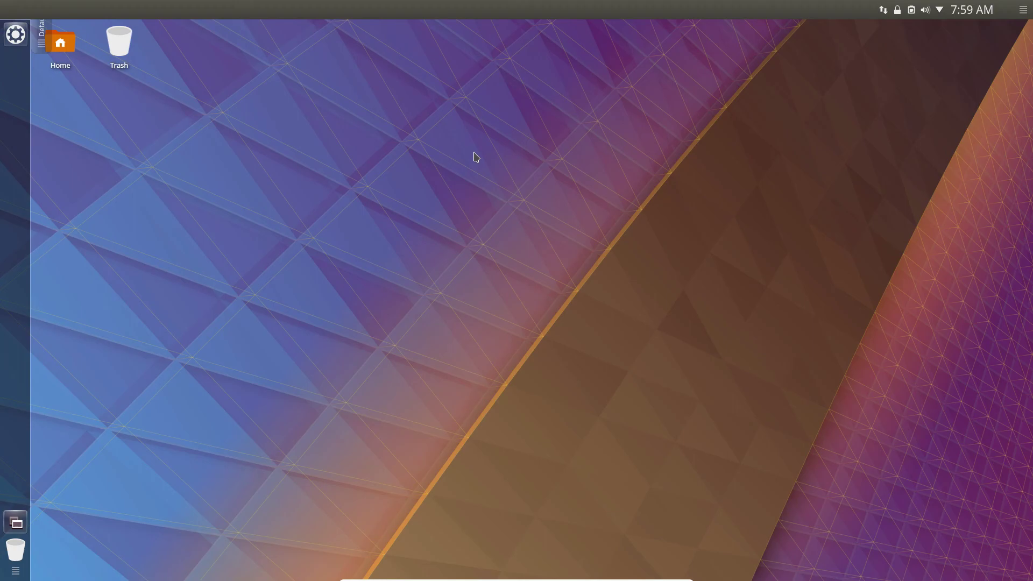
click(16, 39)
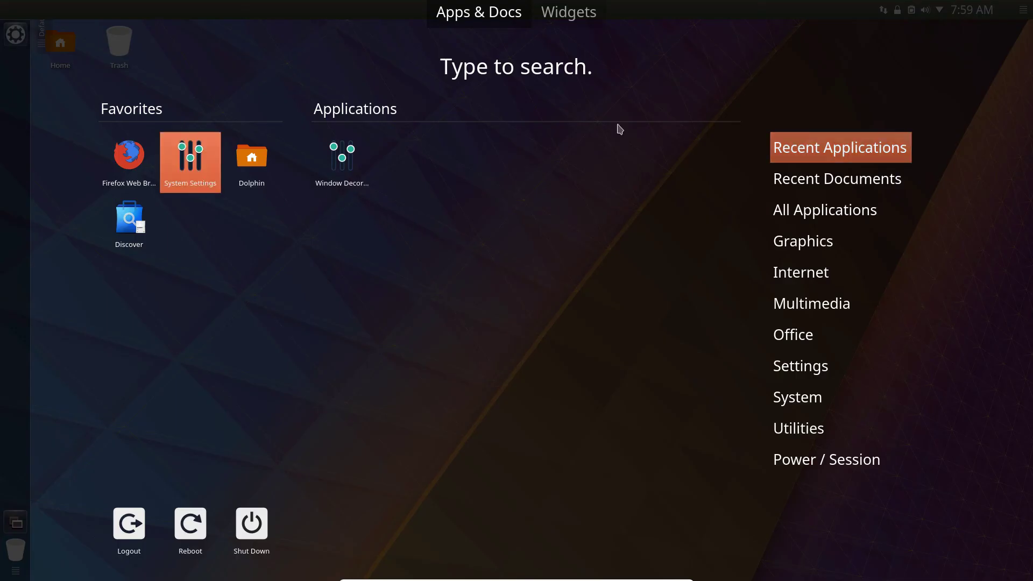
click(333, 182)
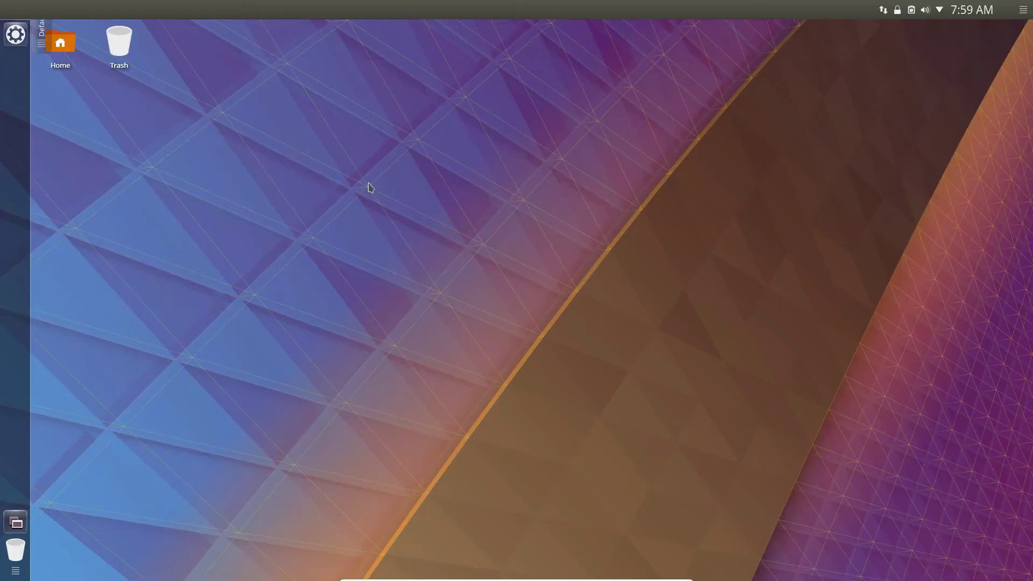
key(alt+F1)
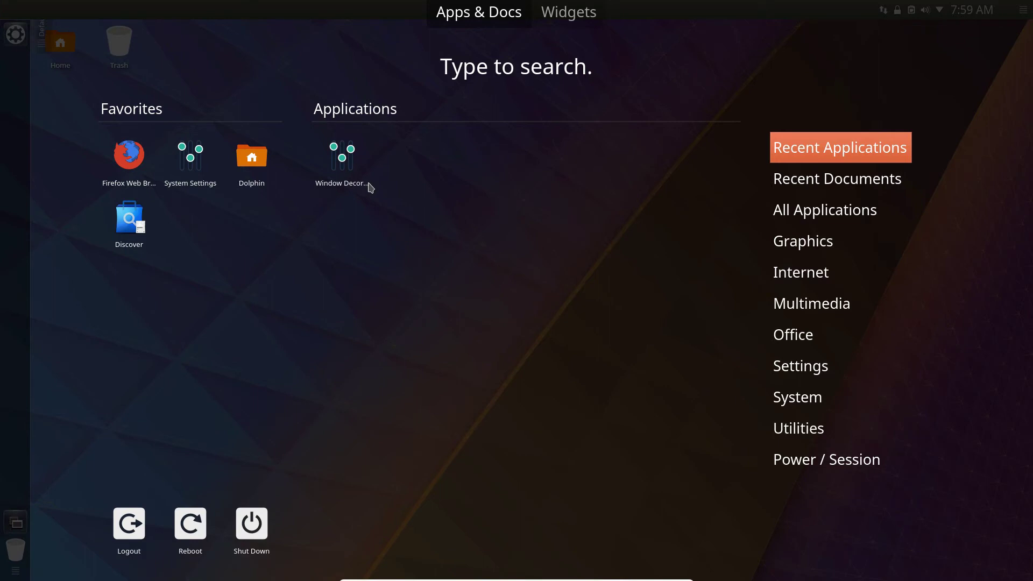
drag(141, 154, 14, 60)
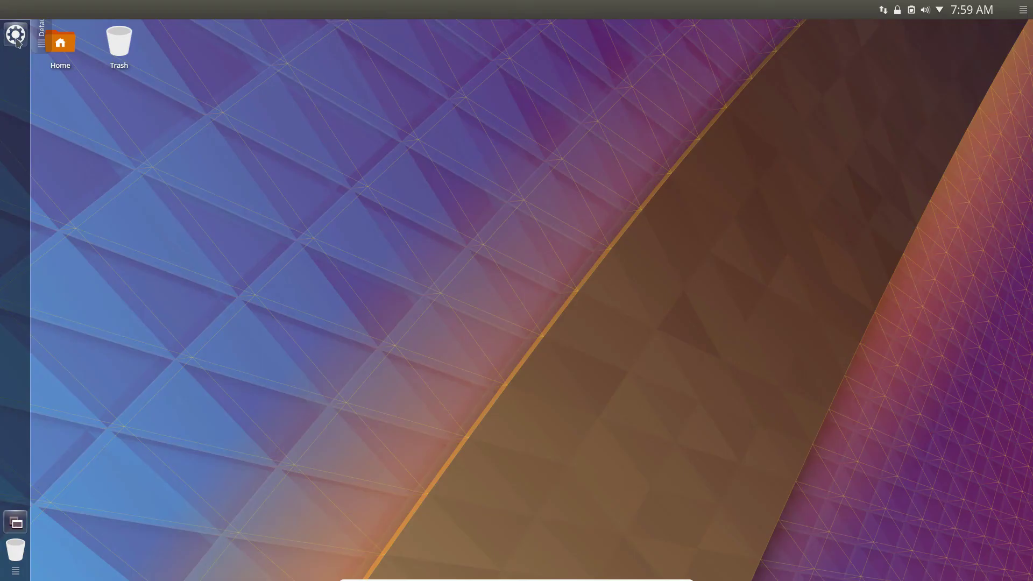
Use Pin to Task Manager on the Firefox favourite, then start Firefox from its new launcher entry.
click(16, 39)
right_click(135, 172)
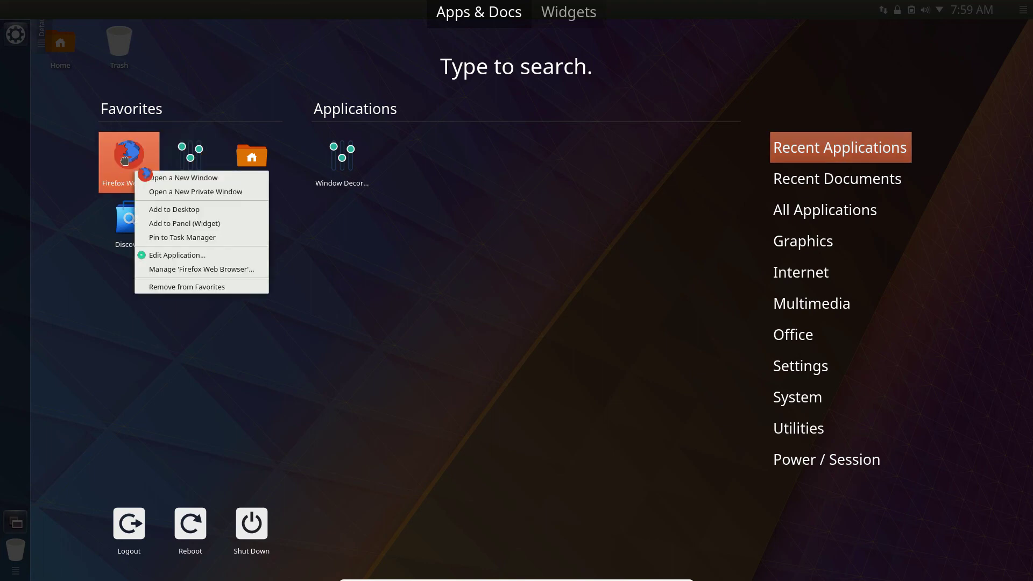
click(123, 155)
right_click(123, 152)
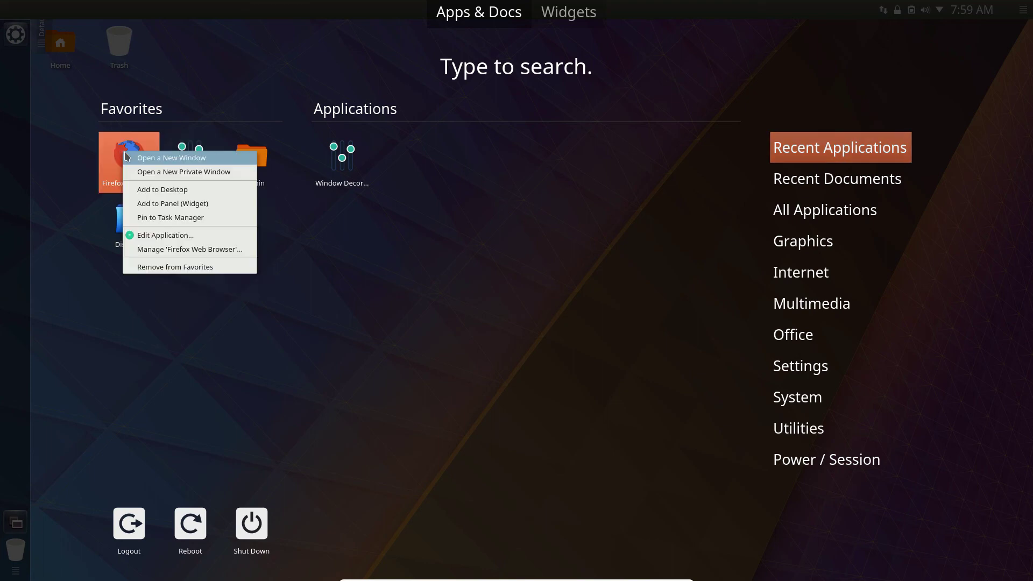
click(179, 217)
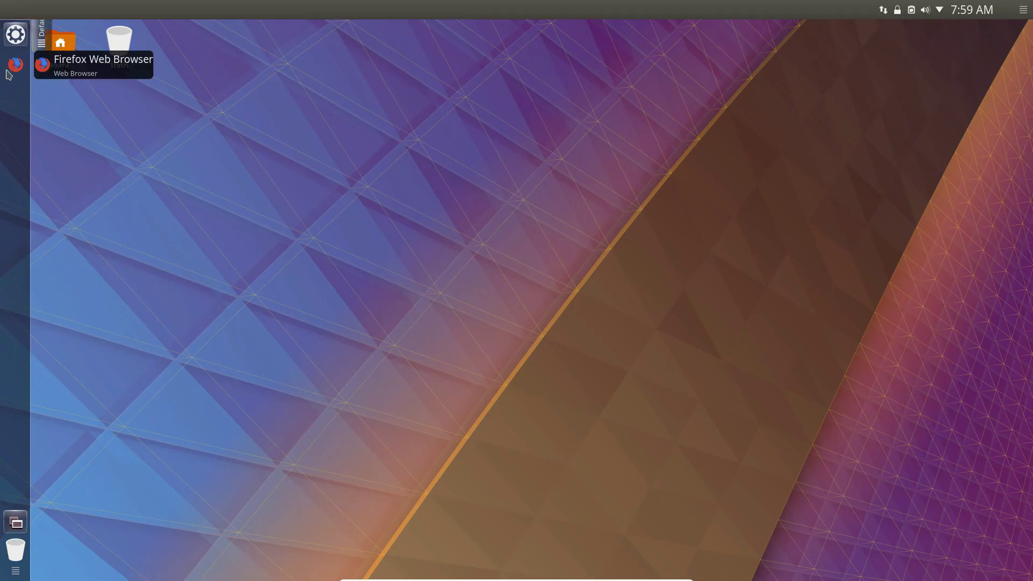
click(13, 67)
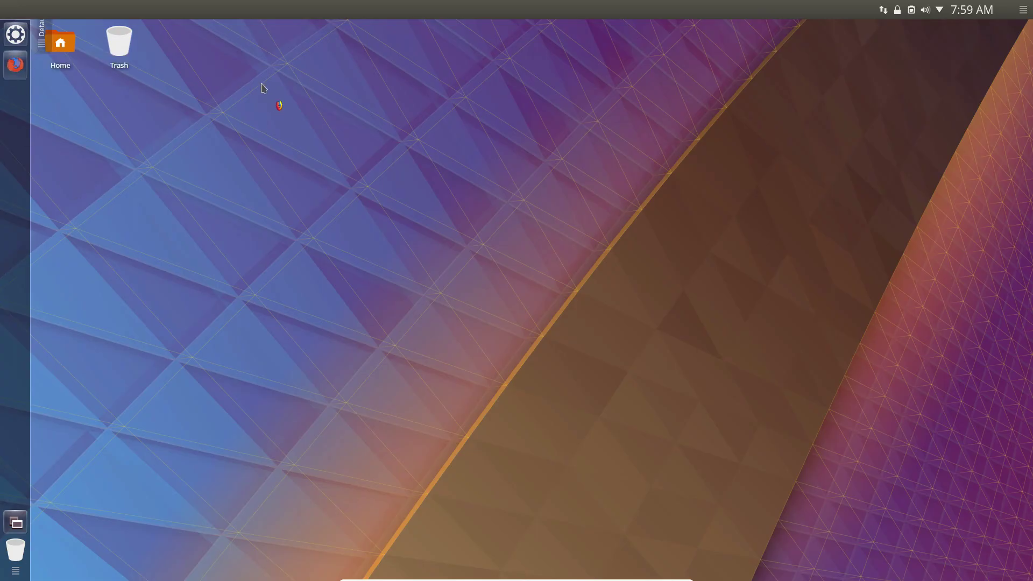